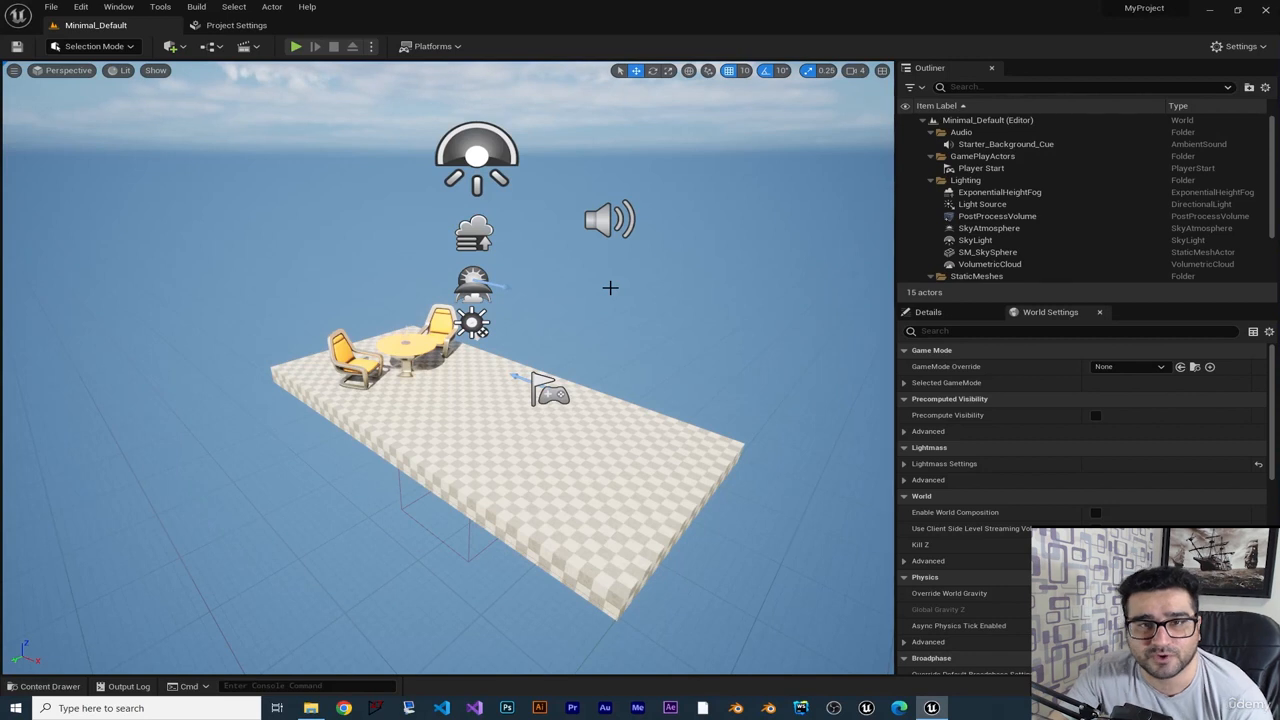
scroll(647, 363, down, 5)
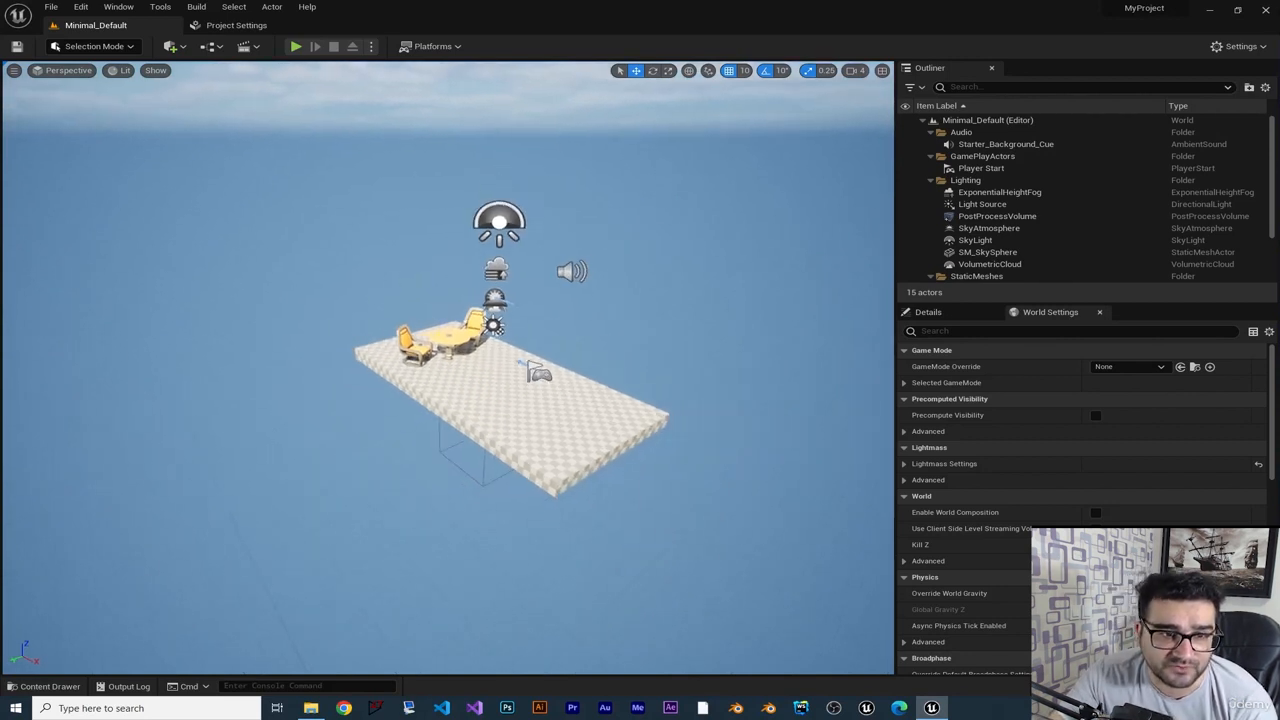
scroll(640, 340, up, 5)
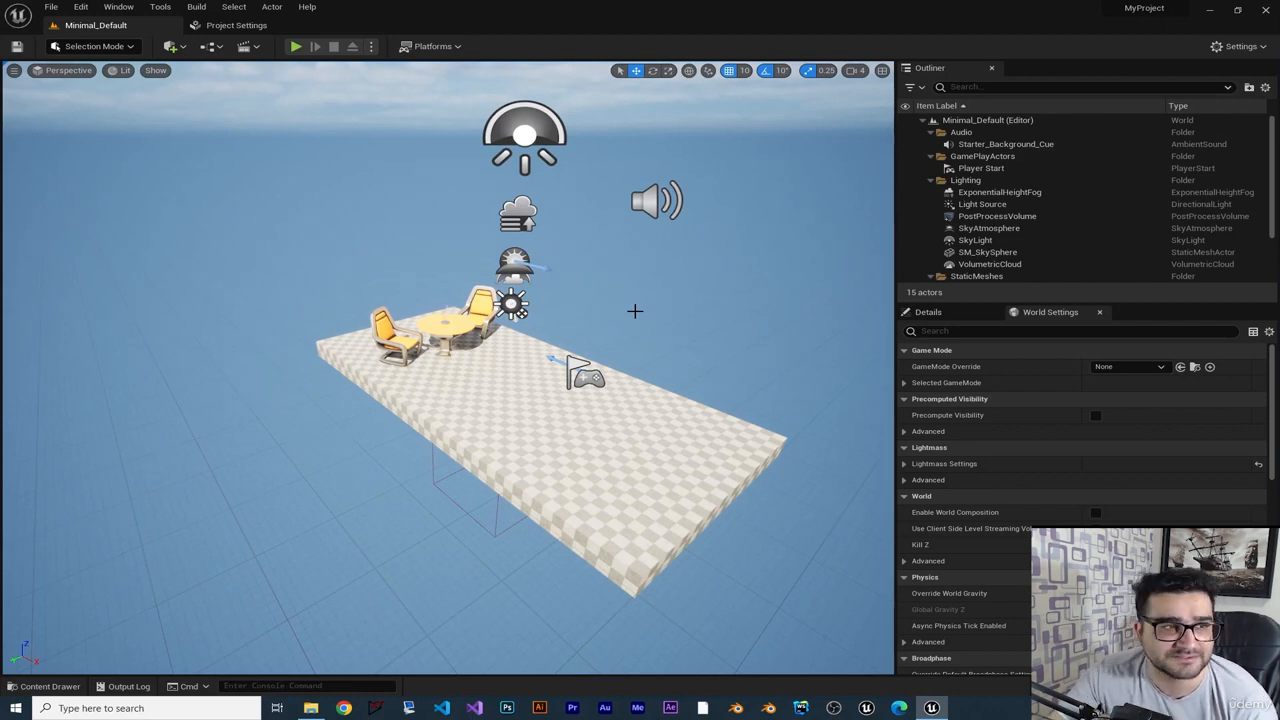
click(101, 475)
scroll(591, 360, down, 4)
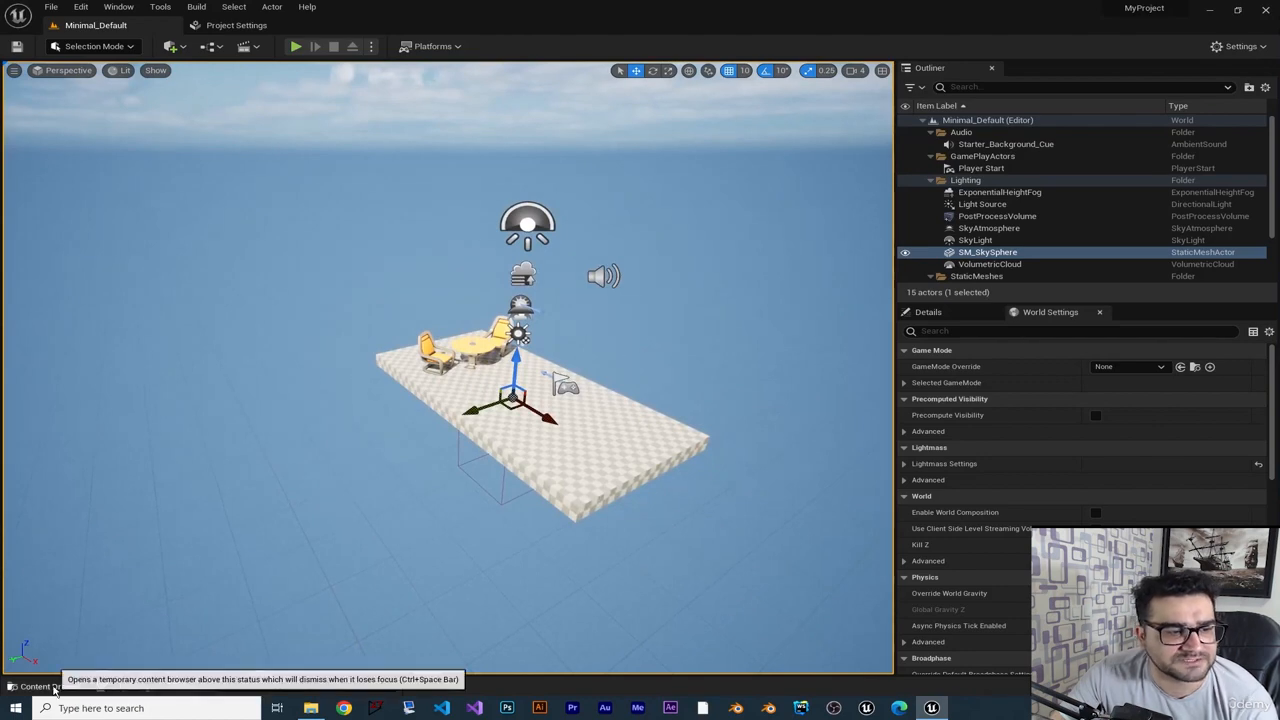
Create a new folder named Levels inside the project's Content folder
click(45, 686)
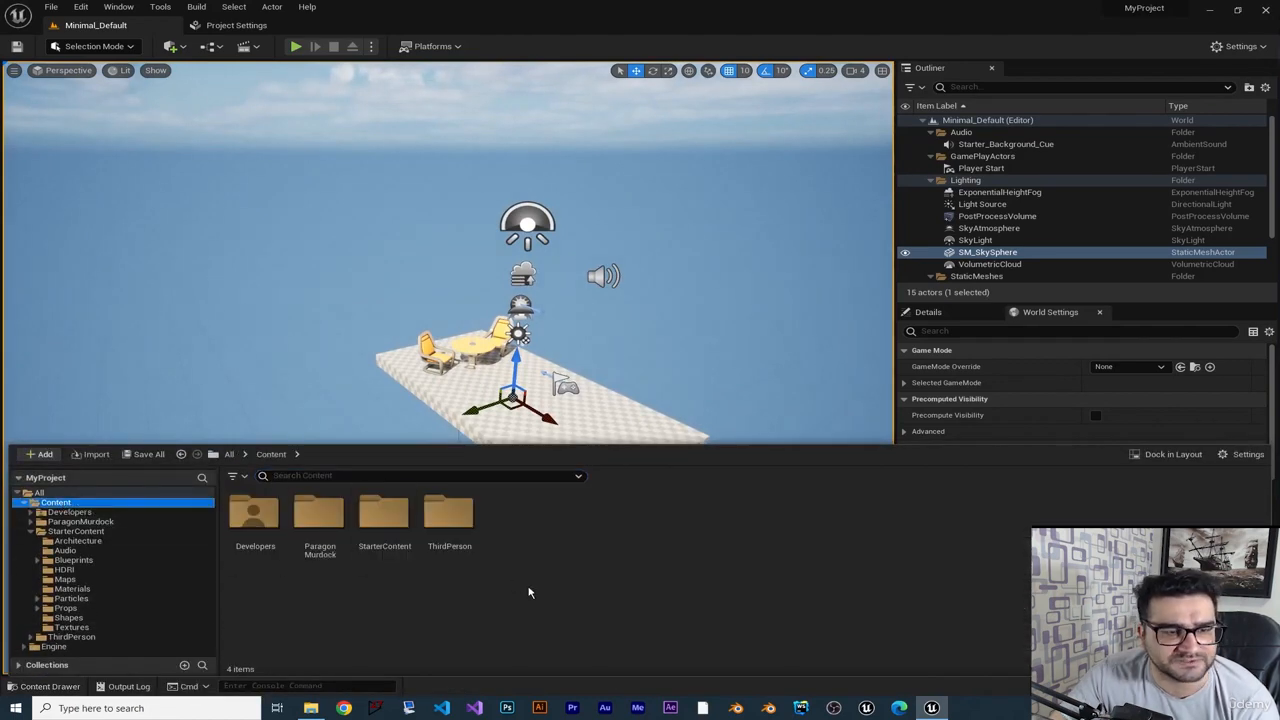
right_click(586, 618)
click(645, 255)
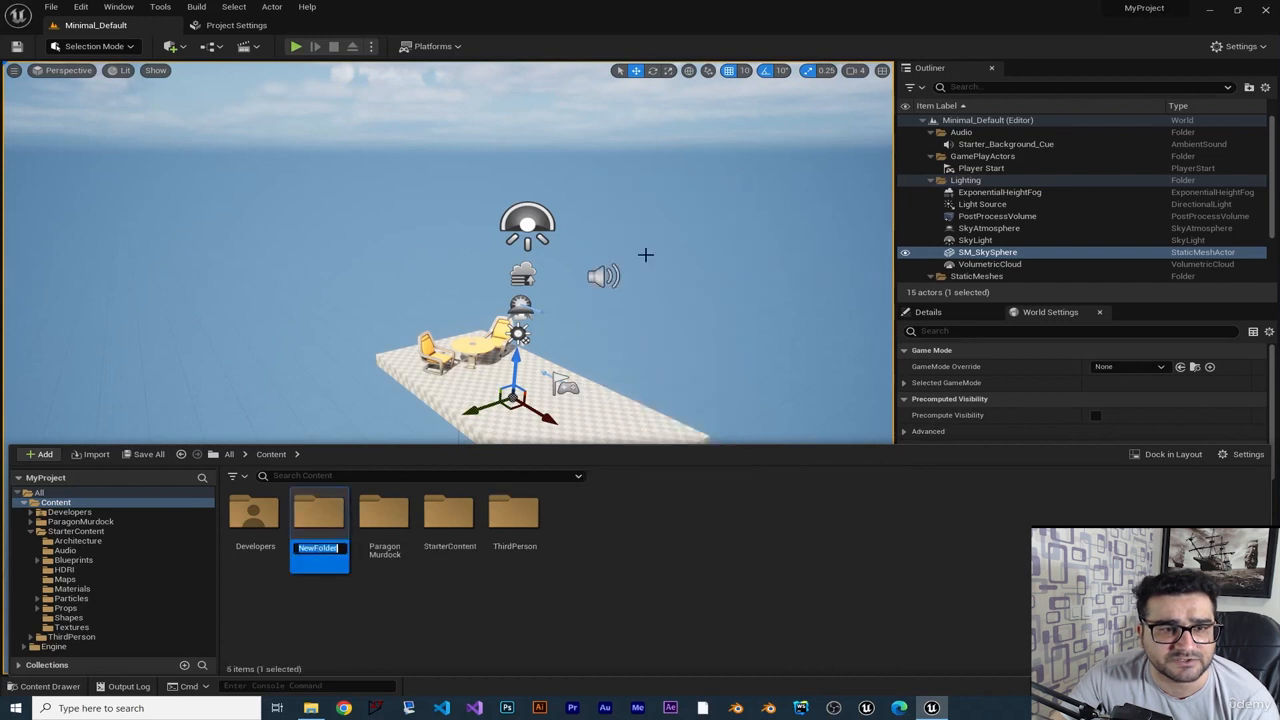
text(Leve)
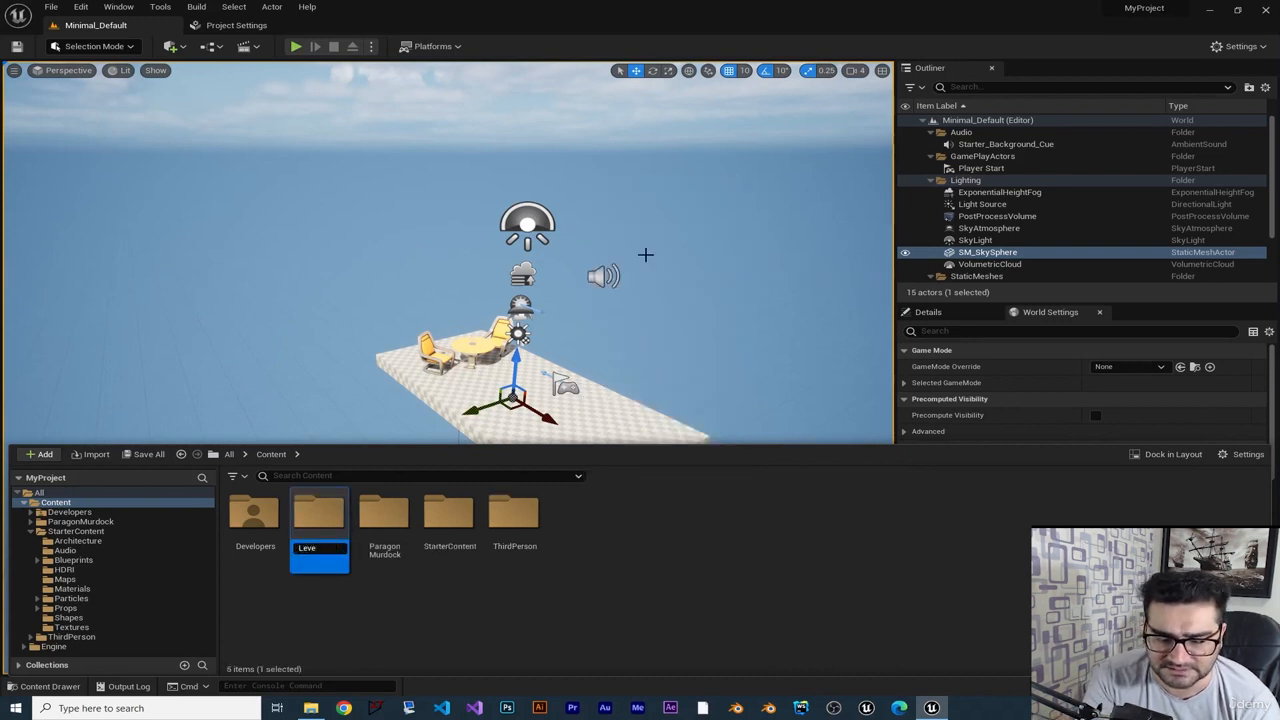
text(ls)
key(Return)
click(404, 637)
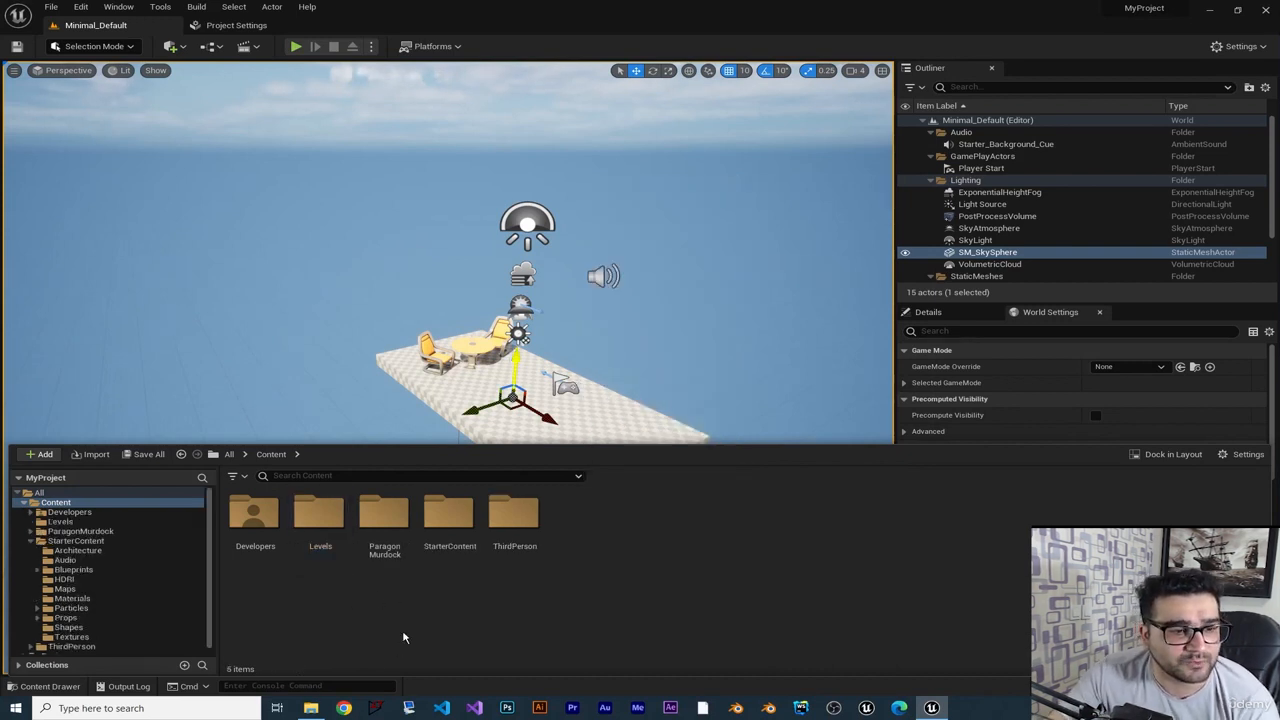
Create a new level from the Basic template
click(50, 7)
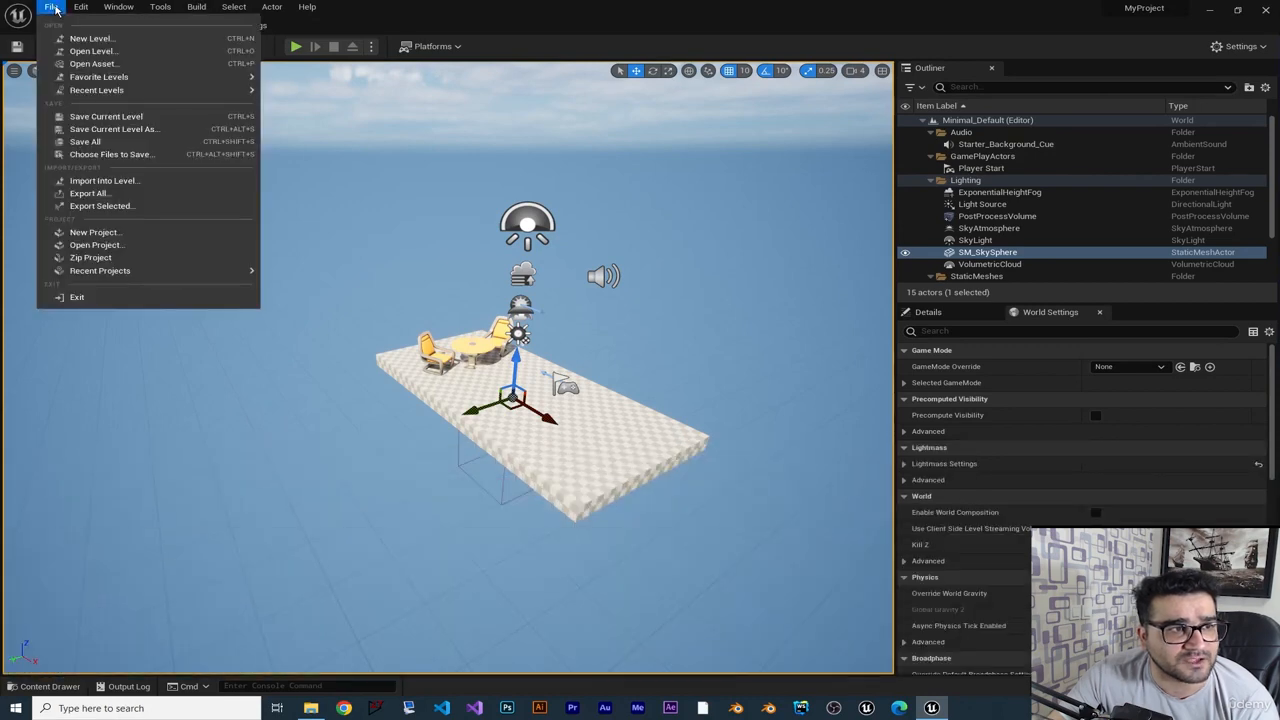
click(88, 38)
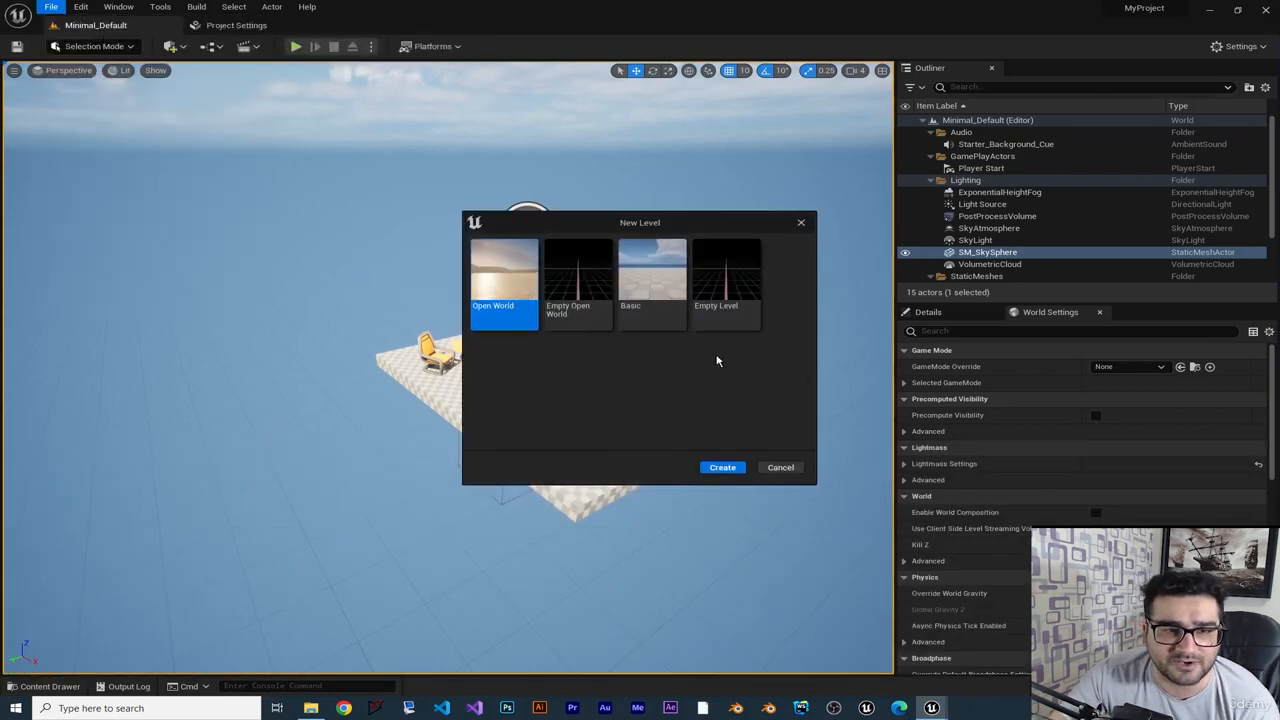
click(646, 252)
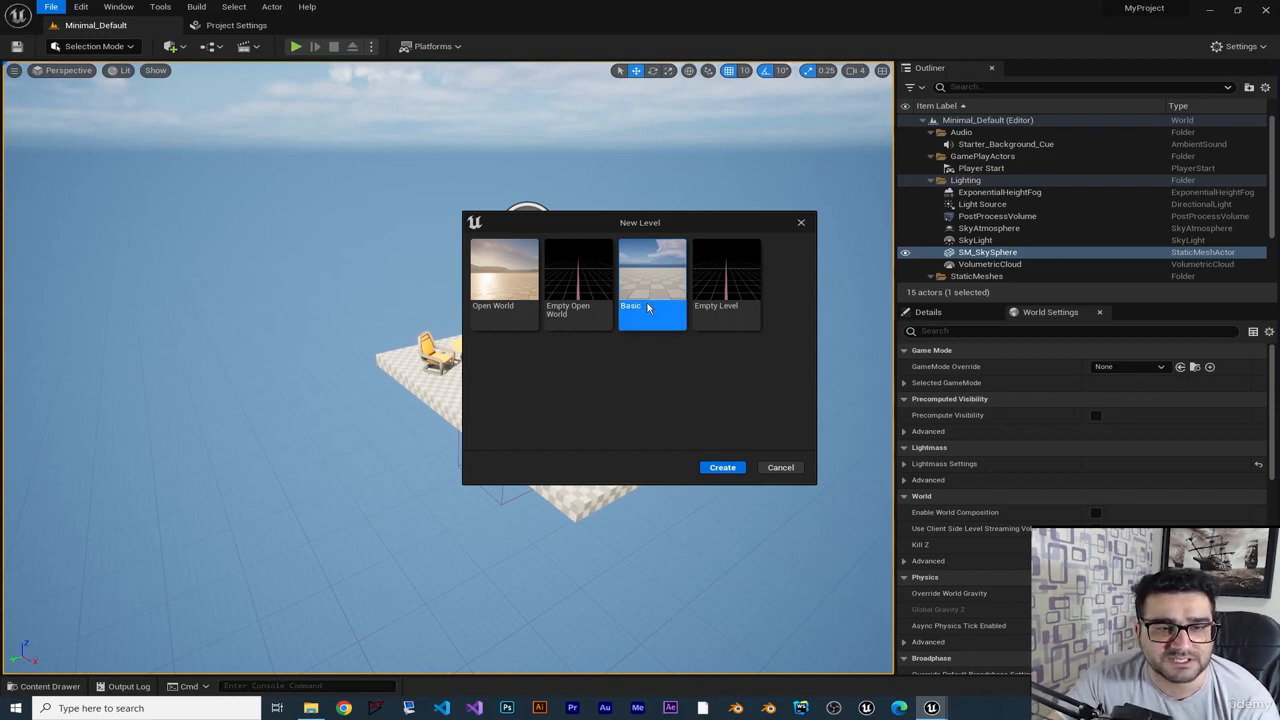
click(716, 466)
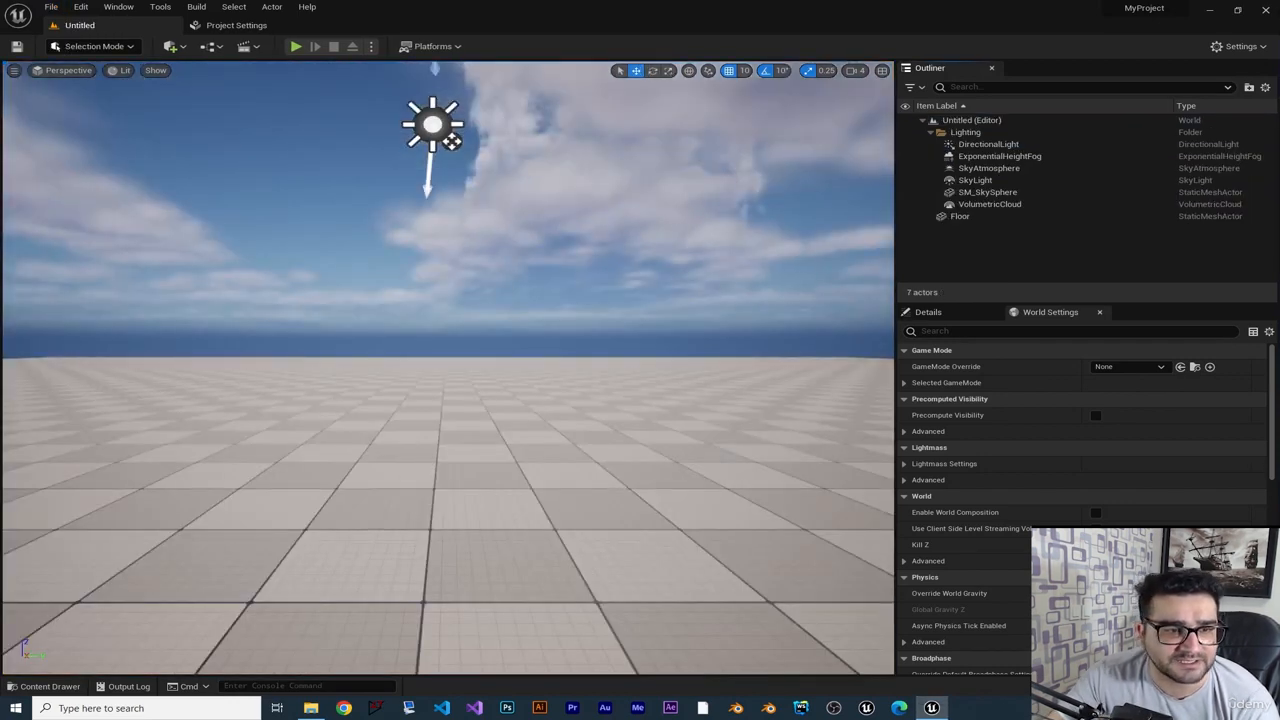
Look around the new level, run a brief play test in the editor and stop it
right_drag(447, 368, 520, 460)
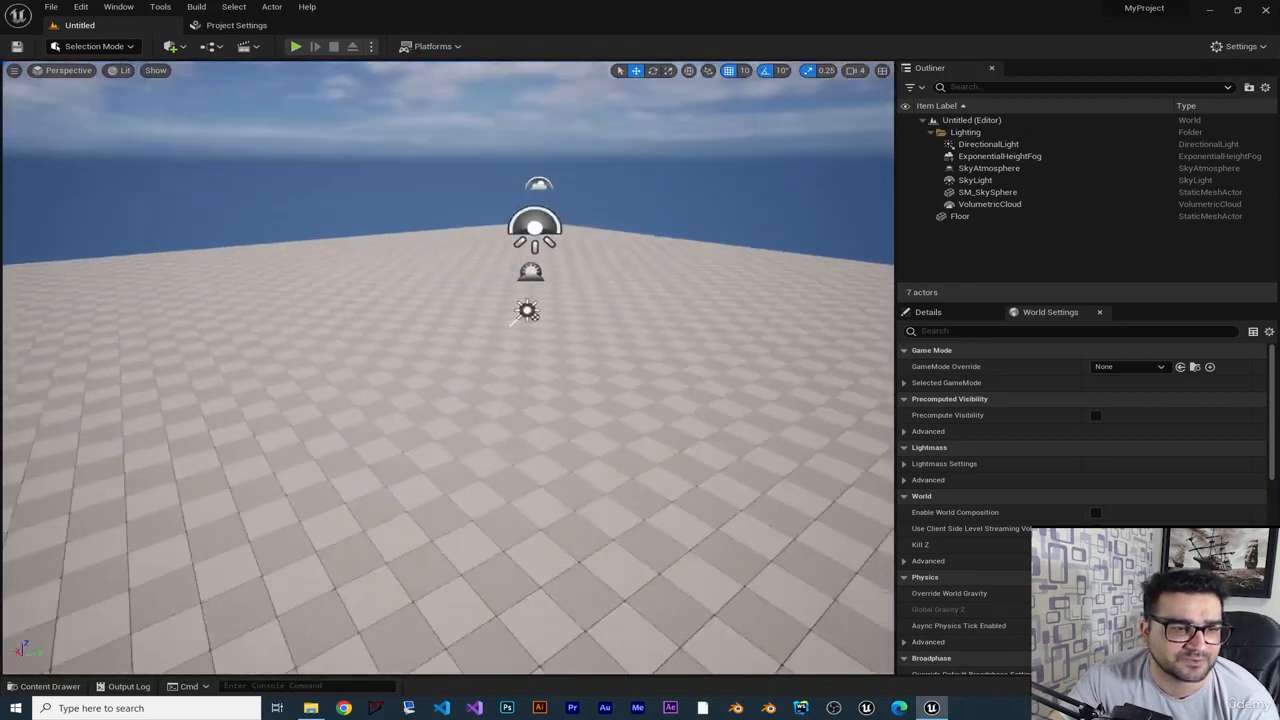
key(s)
right_drag(520, 374, 557, 377)
key(w)
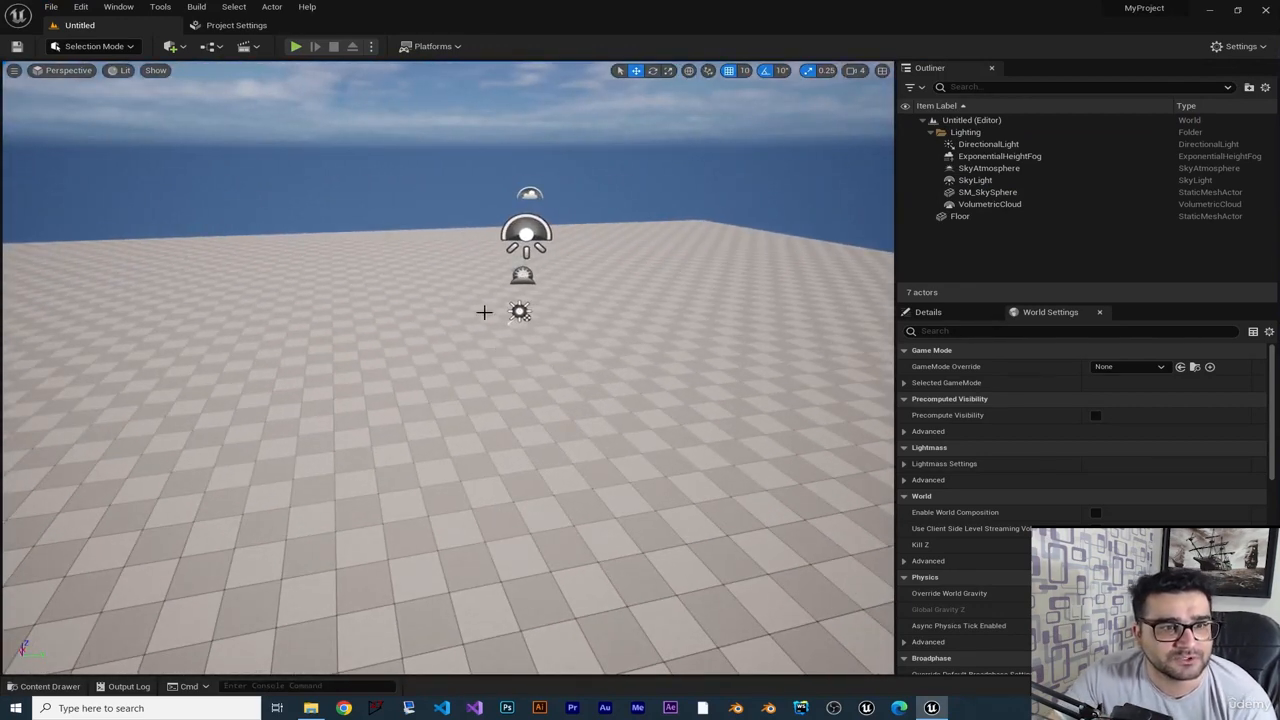
click(296, 46)
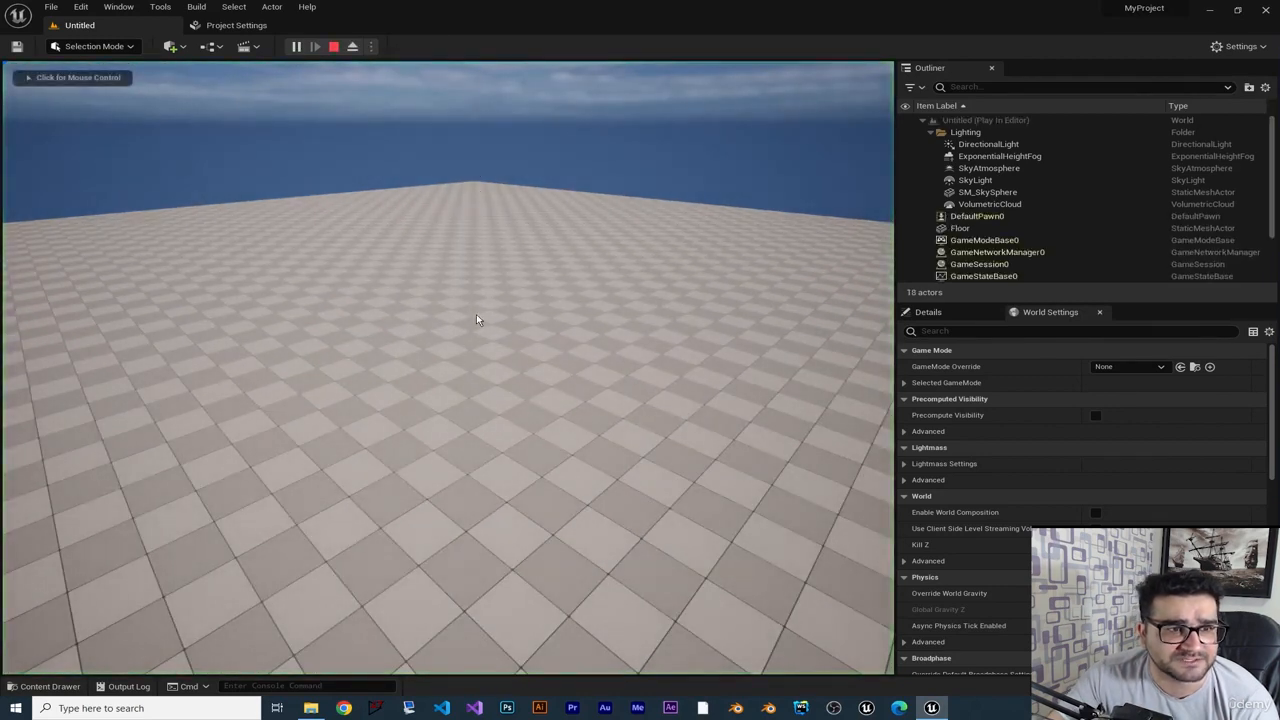
key(Escape)
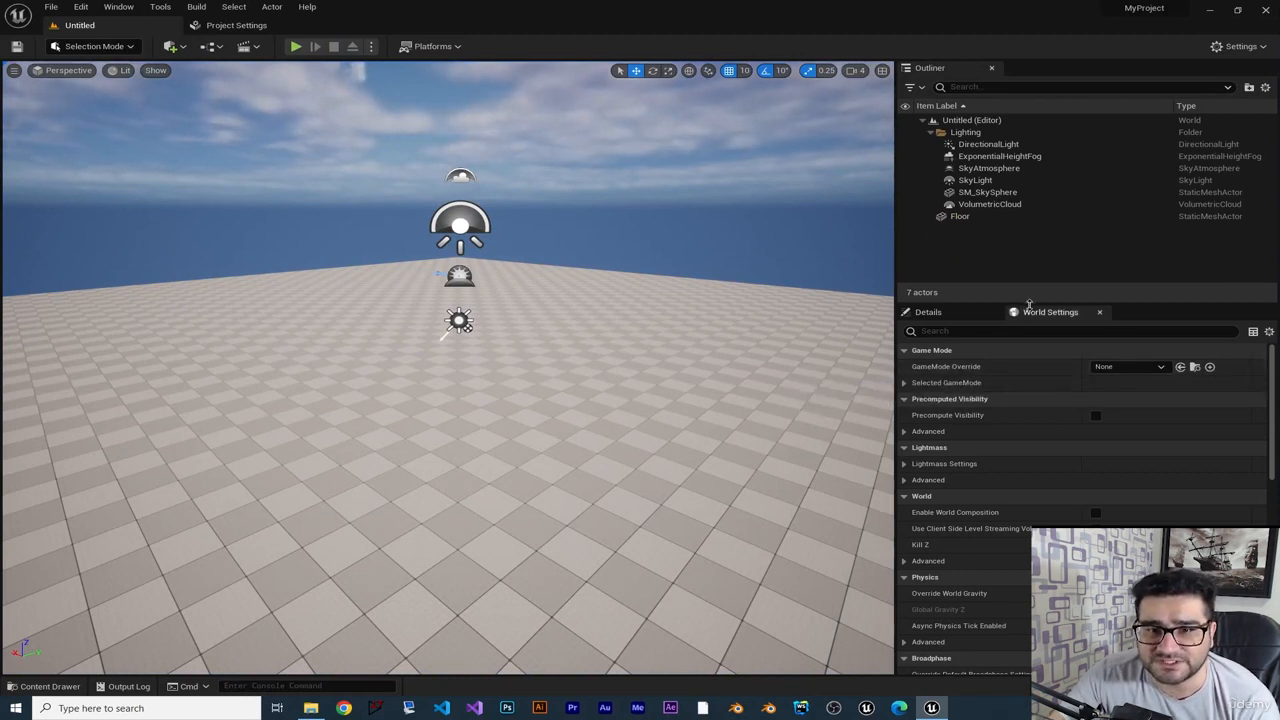
Set the level's GameMode Override to BP_thirdPersonGameMode and check it with a brief play test
click(1120, 367)
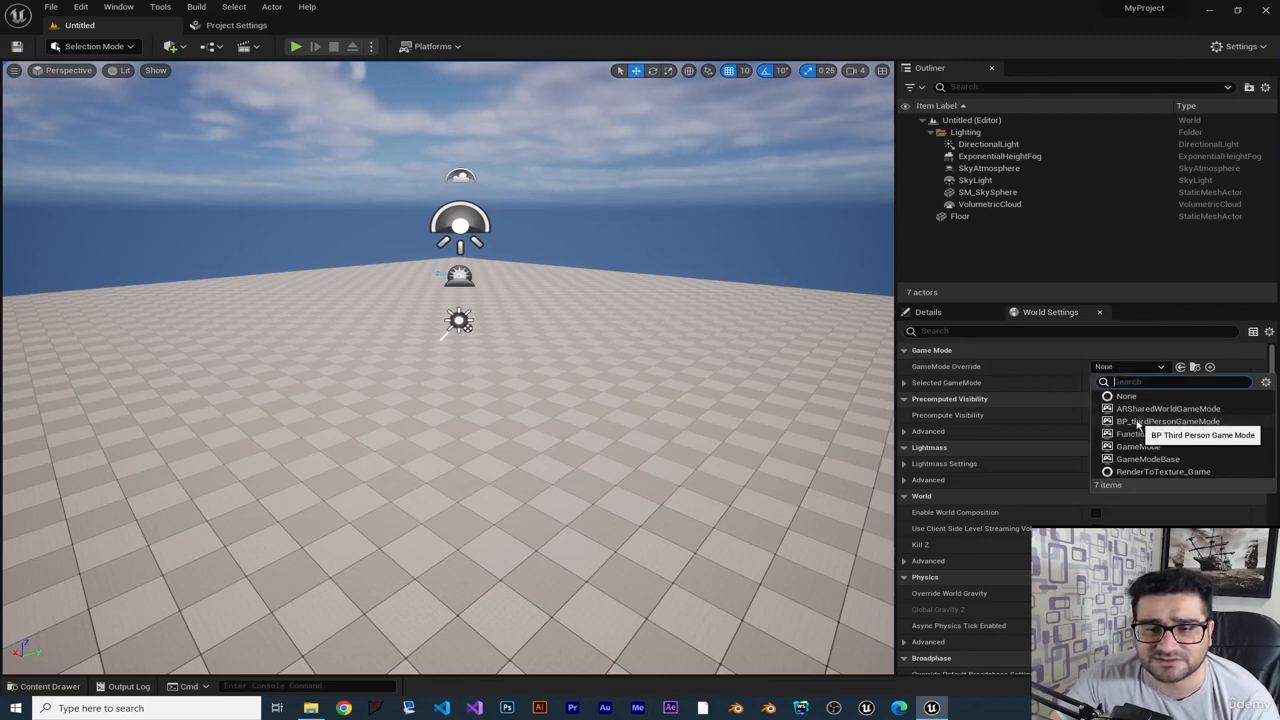
click(1137, 423)
right_drag(602, 362, 571, 354)
click(296, 47)
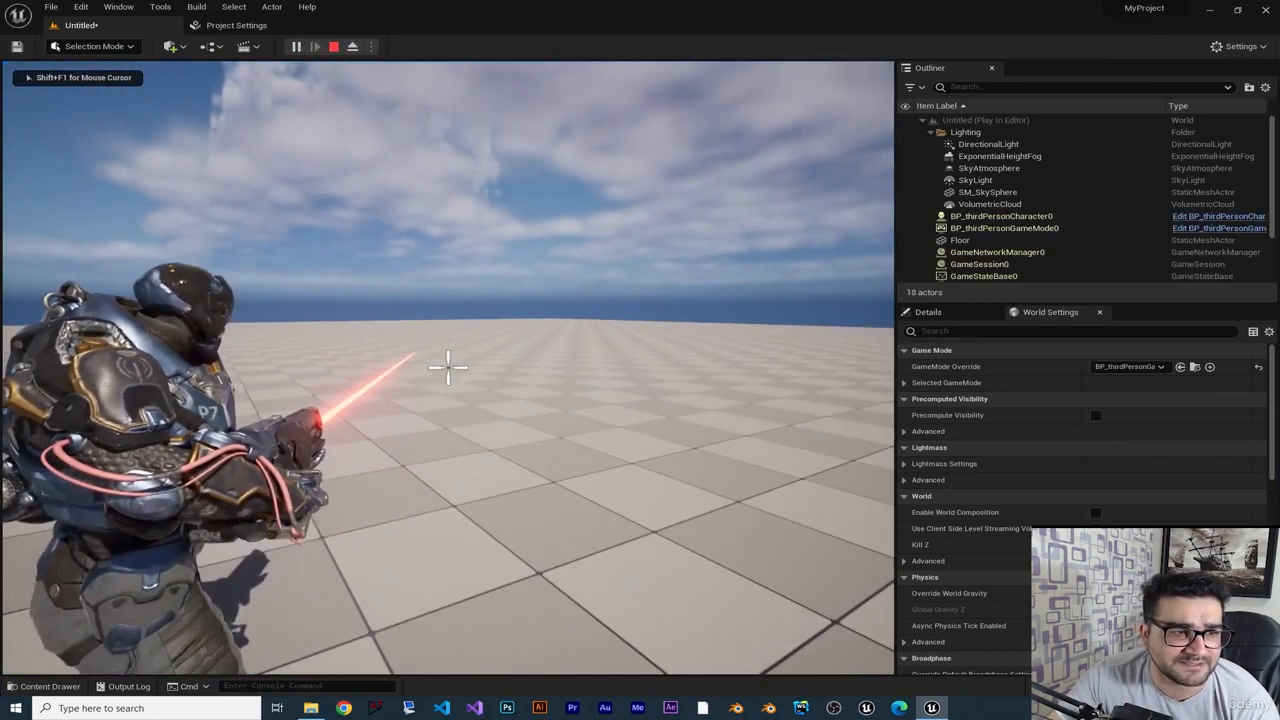
key(Escape)
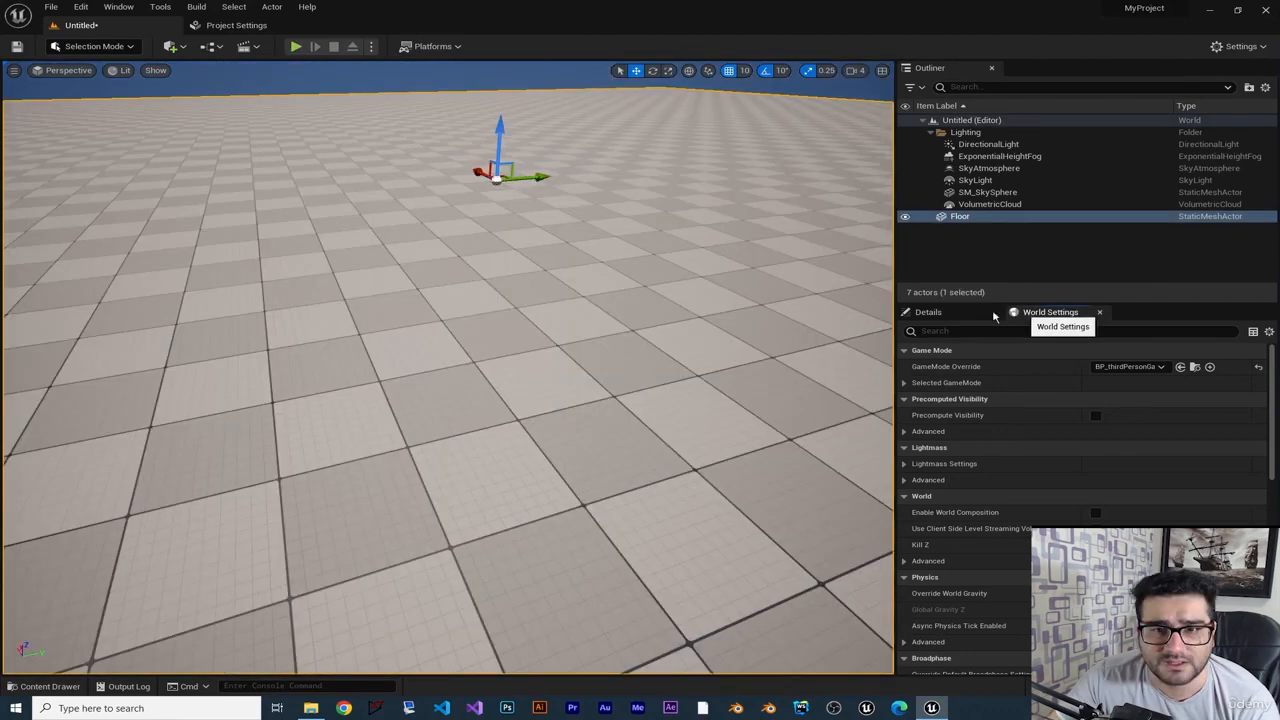
Place a Player Start actor on the floor near the middle of the level
right_drag(707, 274, 599, 125)
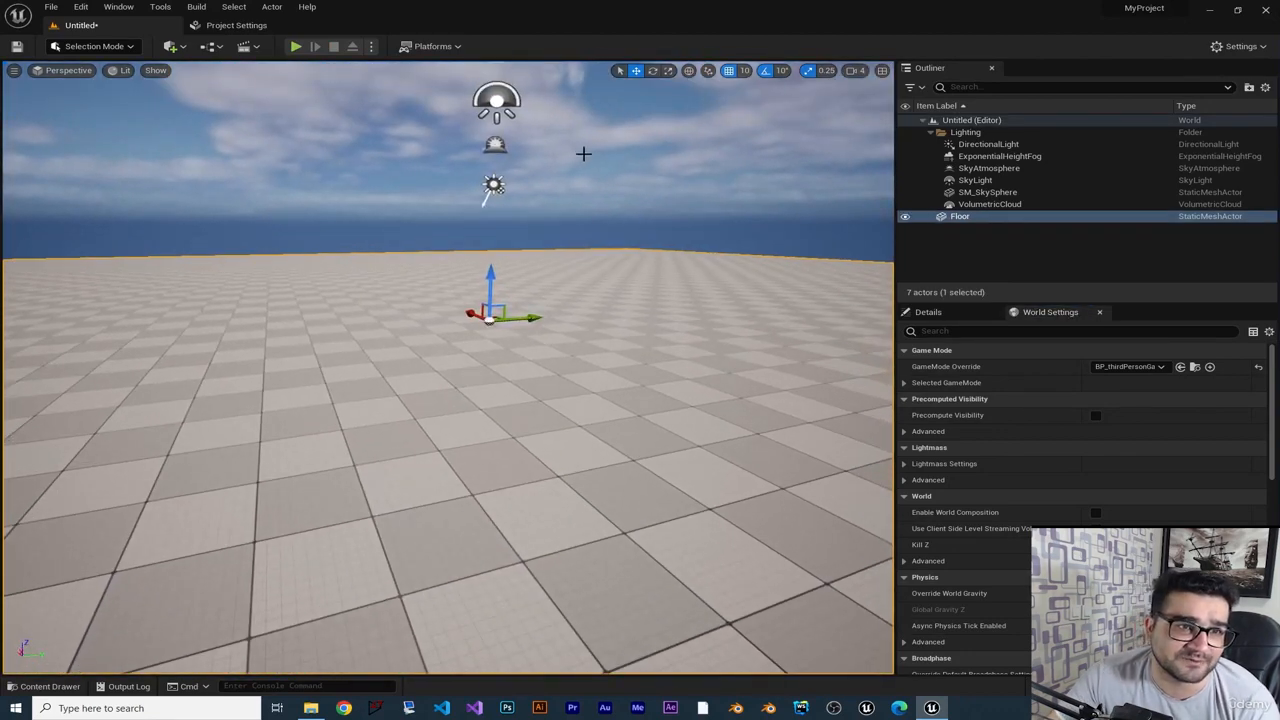
right_drag(626, 248, 600, 268)
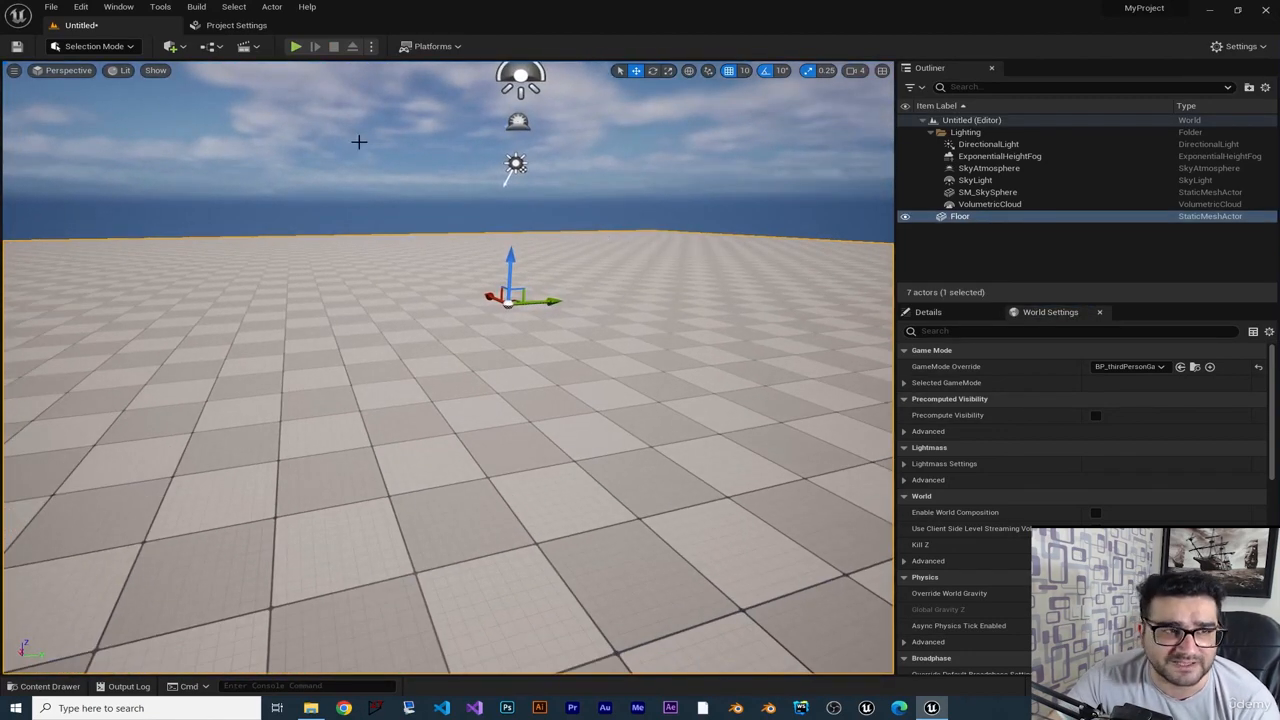
click(175, 47)
mouse_move(208, 152)
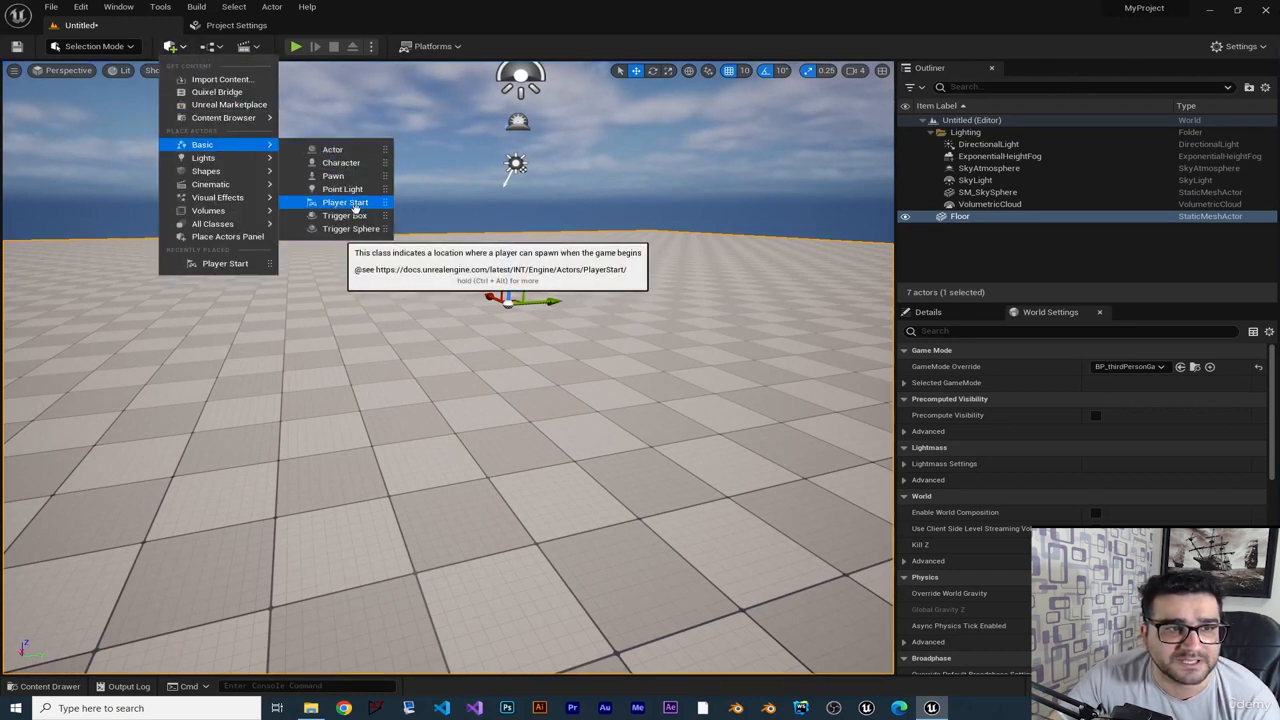
drag(336, 204, 553, 393)
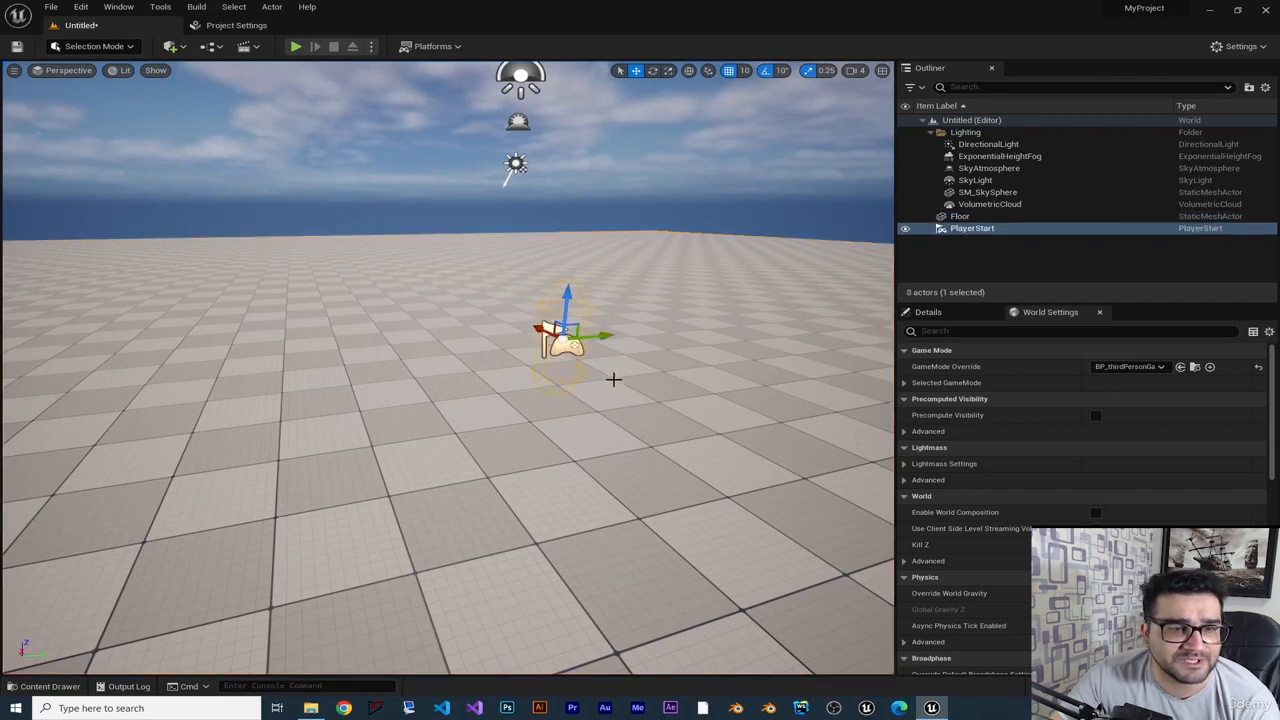
right_drag(612, 378, 600, 335)
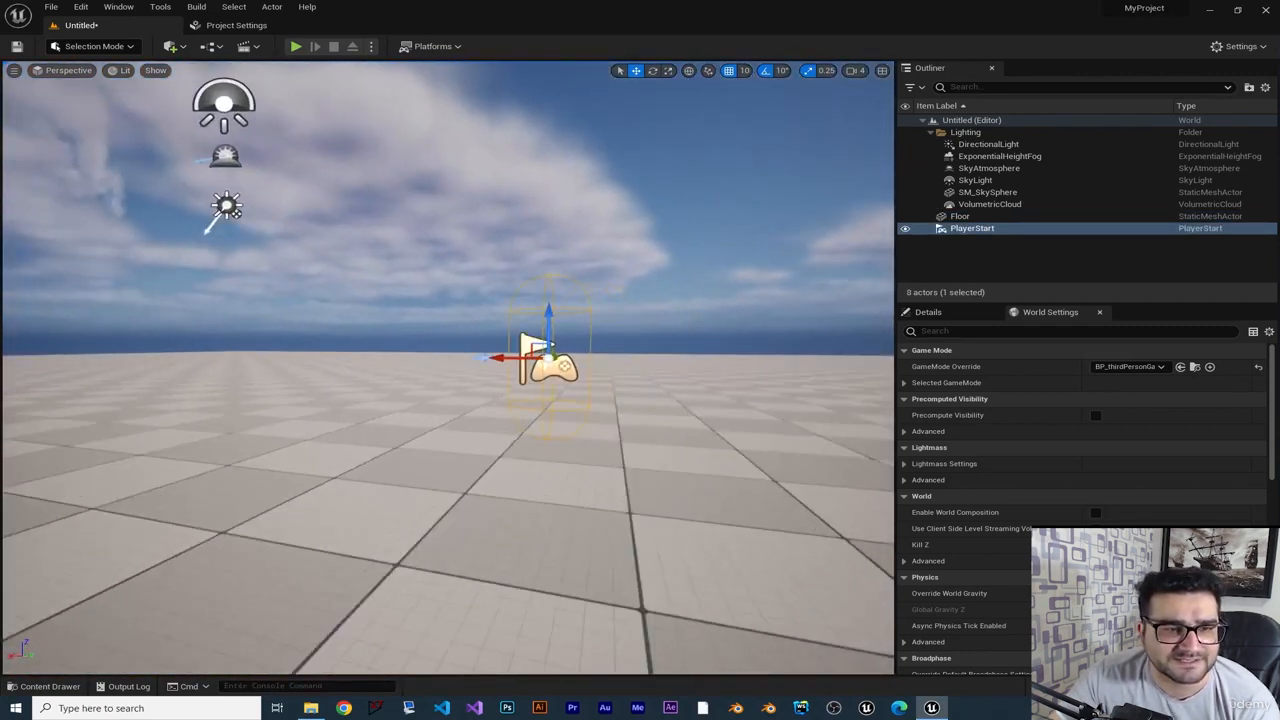
Play-test the level from the Player Start, try the character's aiming, and stop the session
click(296, 52)
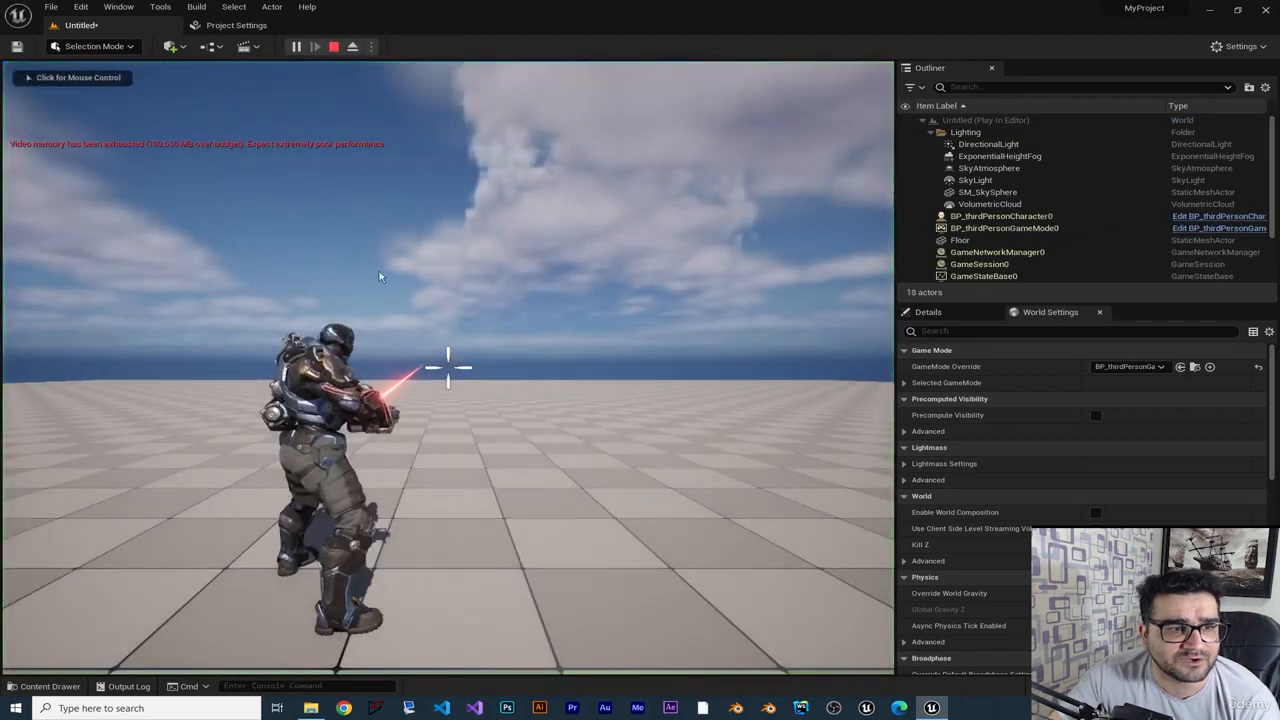
click(380, 274)
right_click(448, 367)
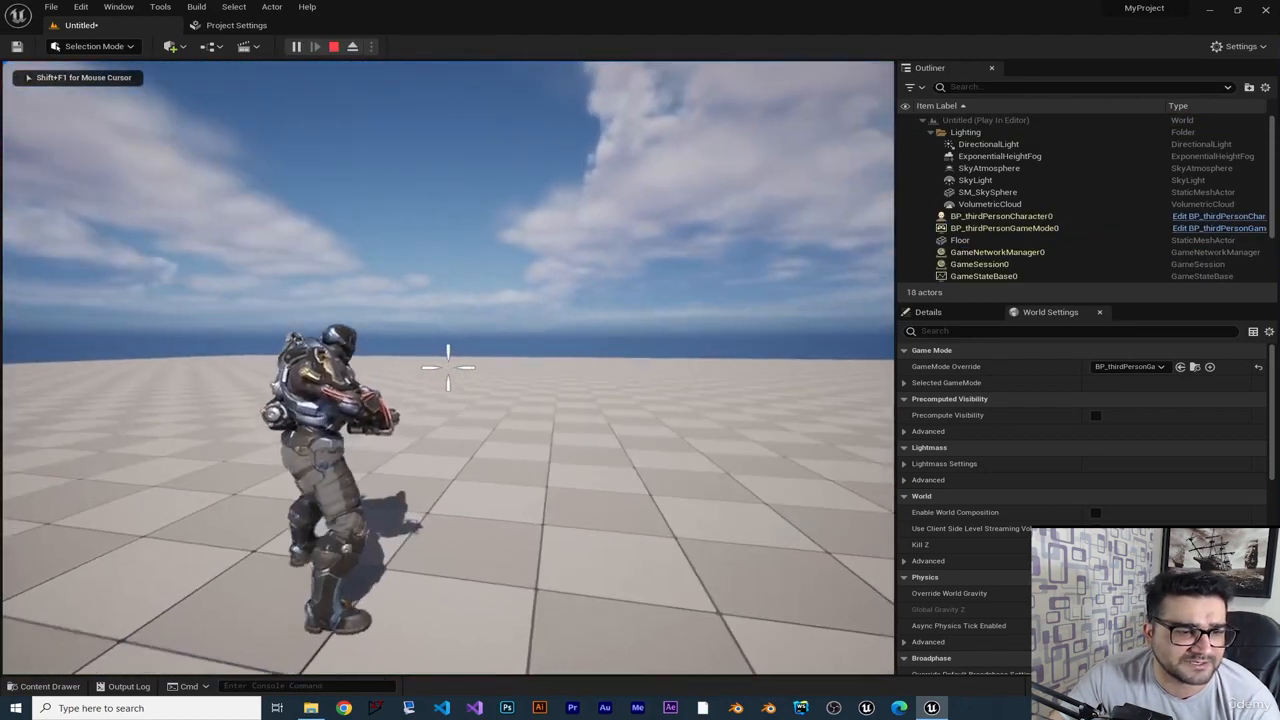
key(Escape)
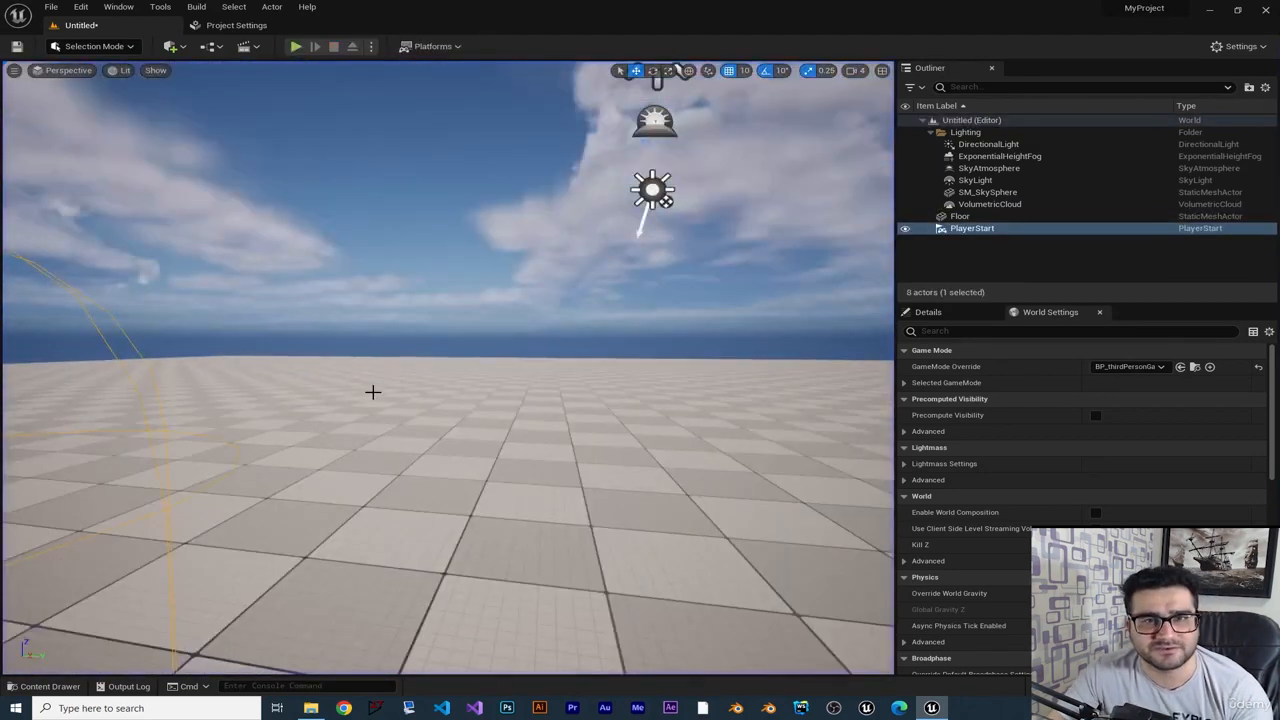
key(f)
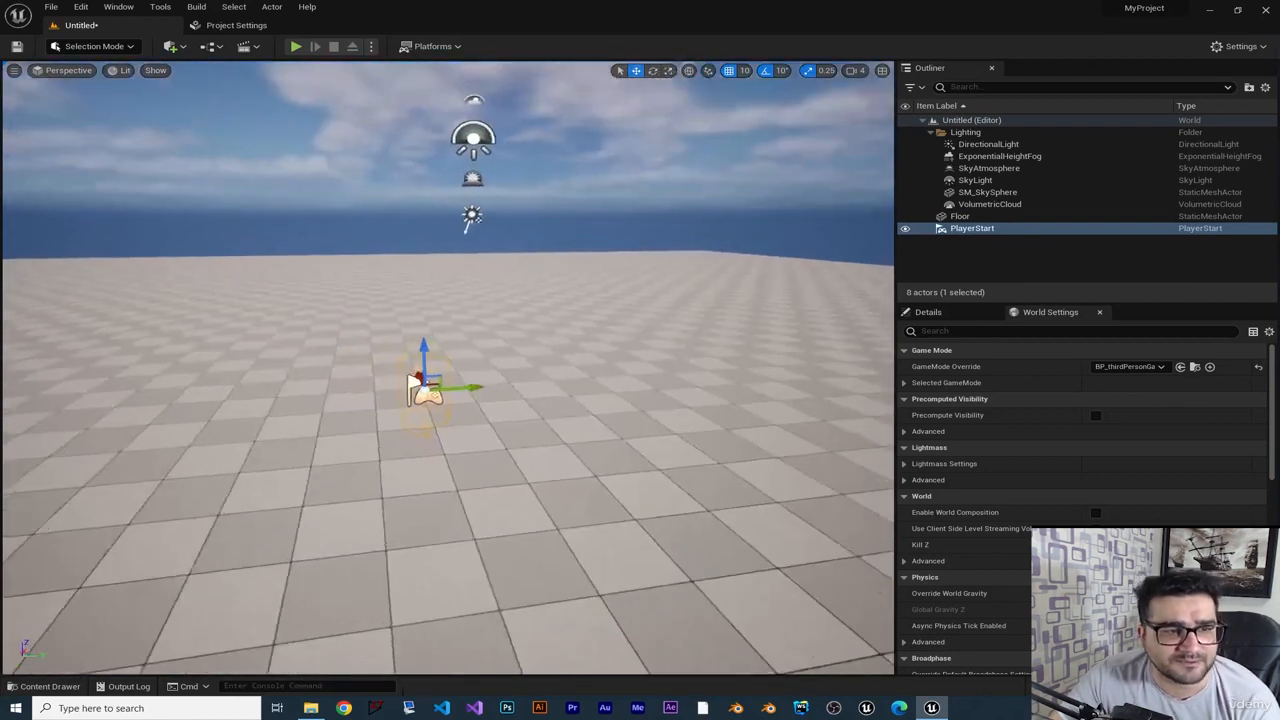
key(d)
right_drag(407, 315, 385, 315)
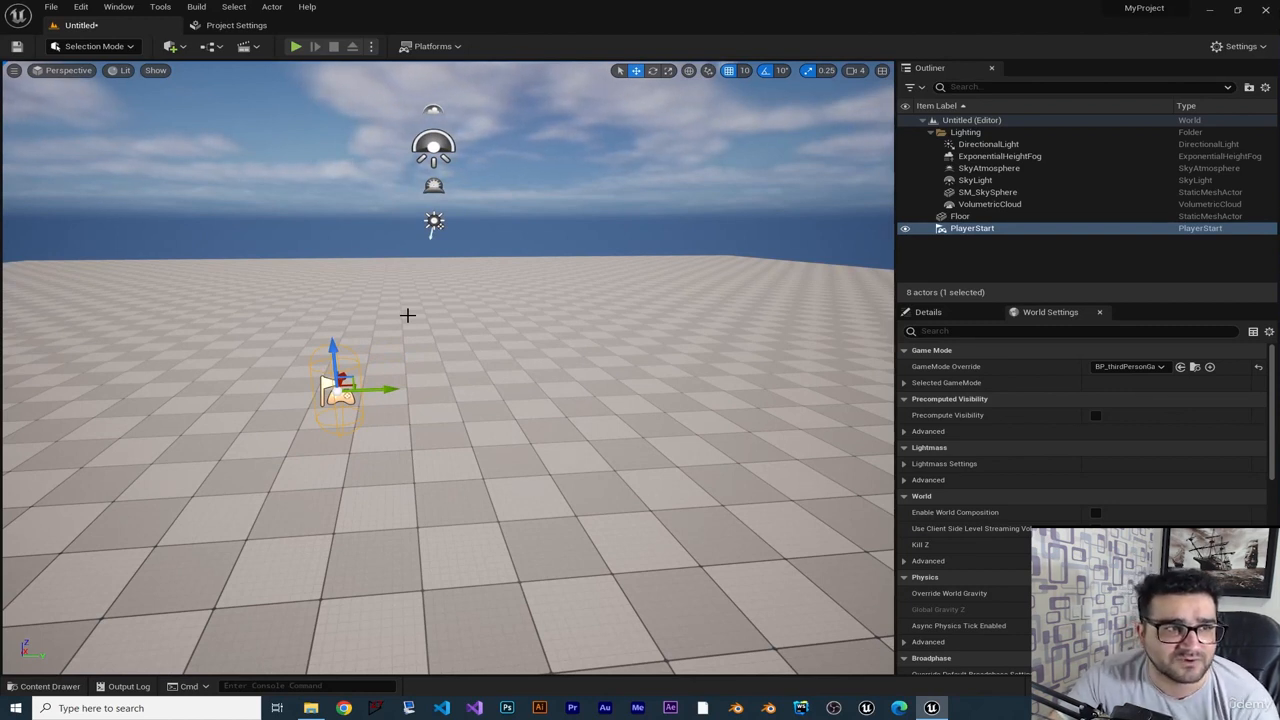
Search the Project Settings for D3D12, check the targeted shader formats, and close the settings
click(81, 7)
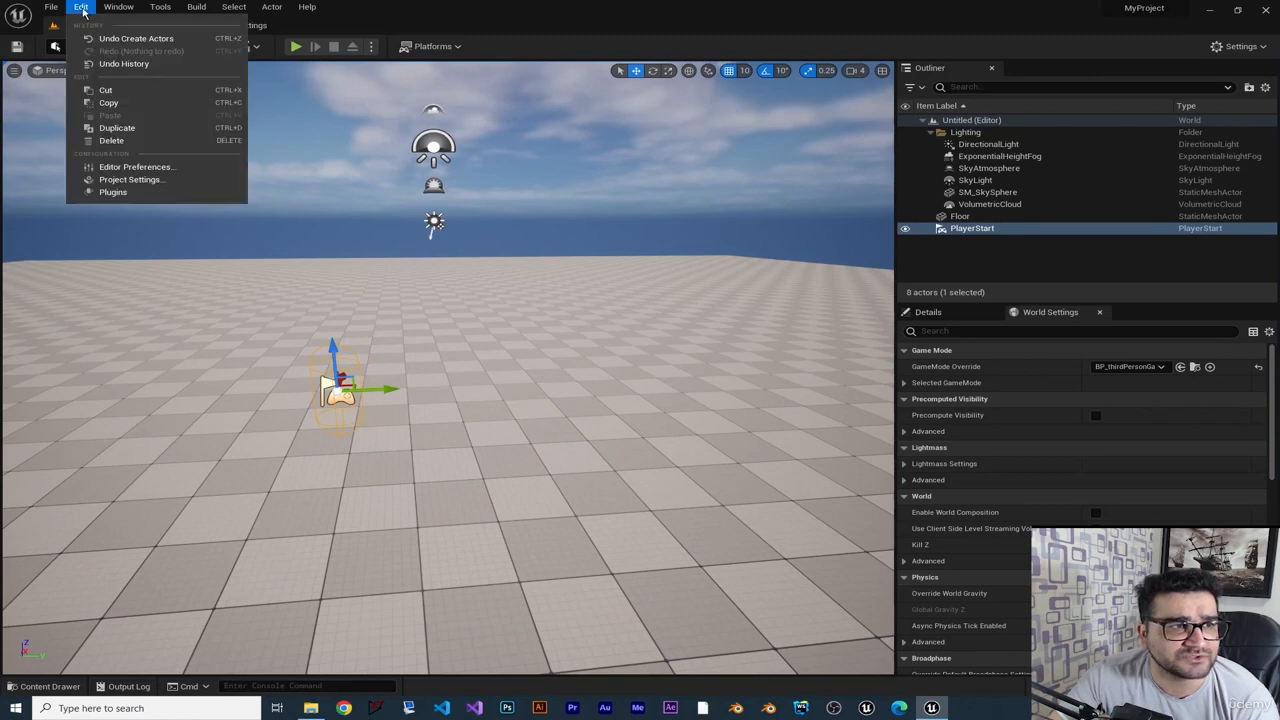
click(130, 179)
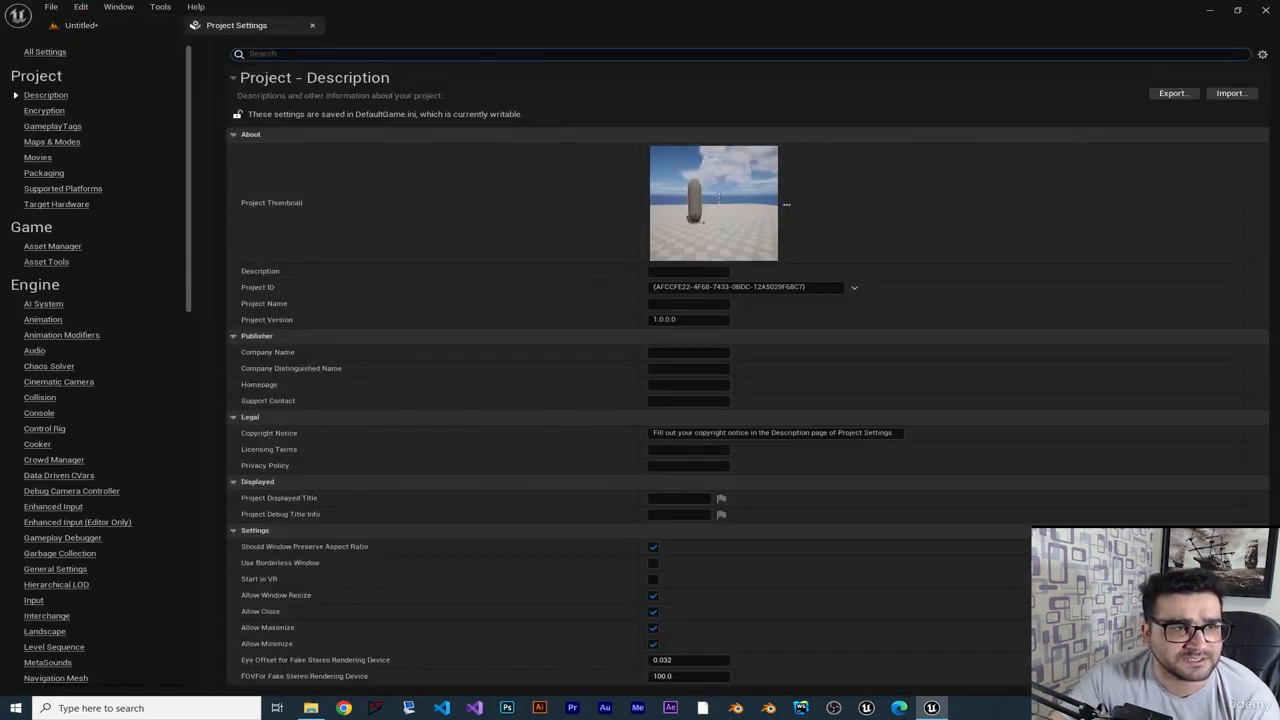
text(D3D12)
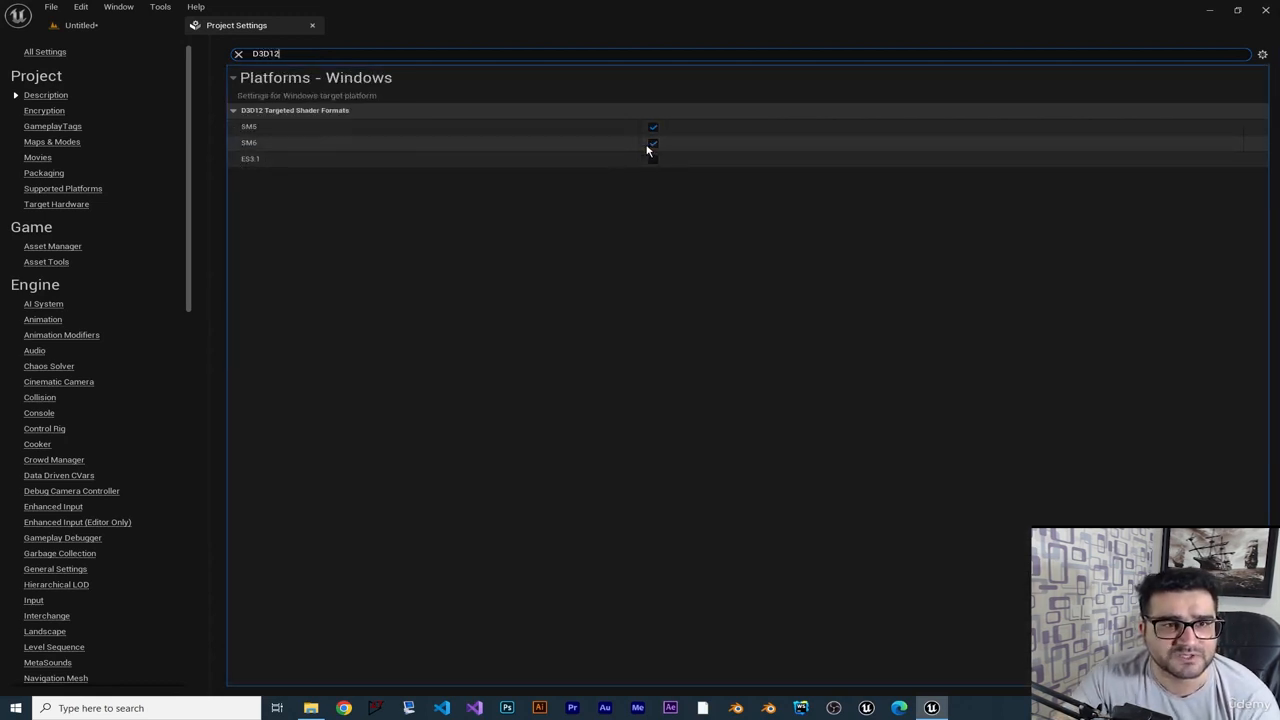
click(312, 25)
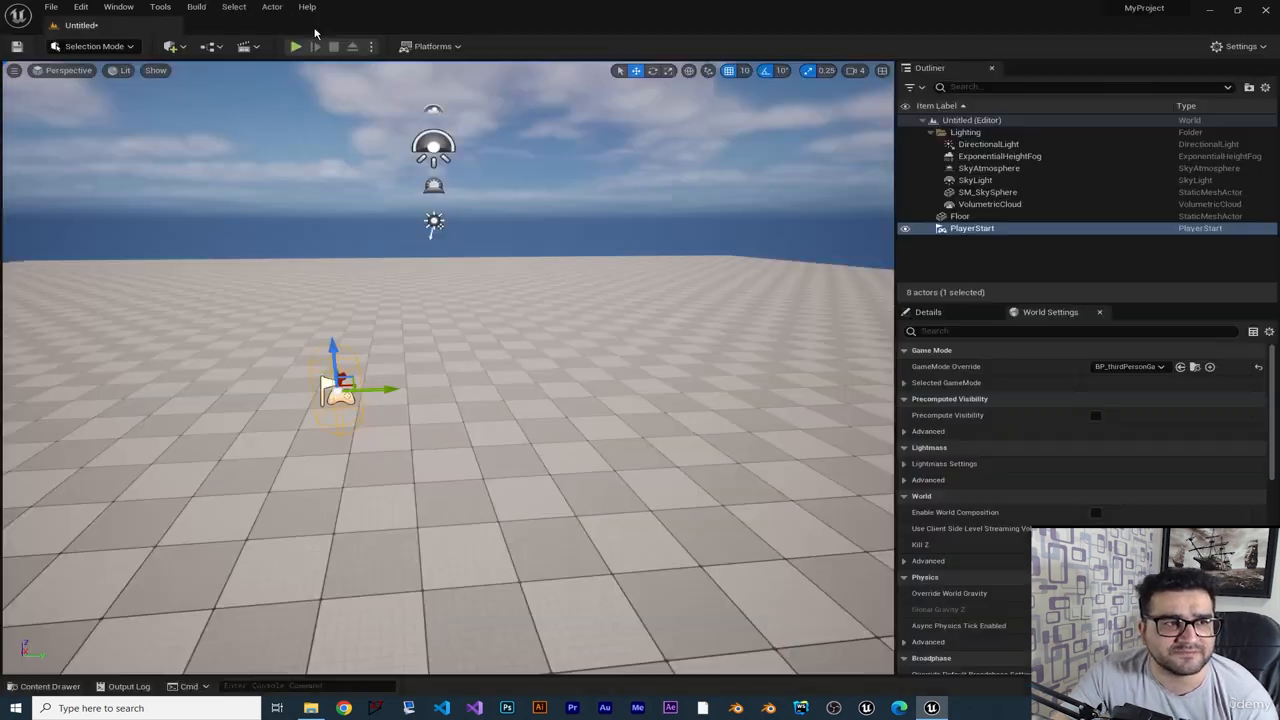
Save the untitled level in the Content/Levels folder under the name Level01
click(52, 7)
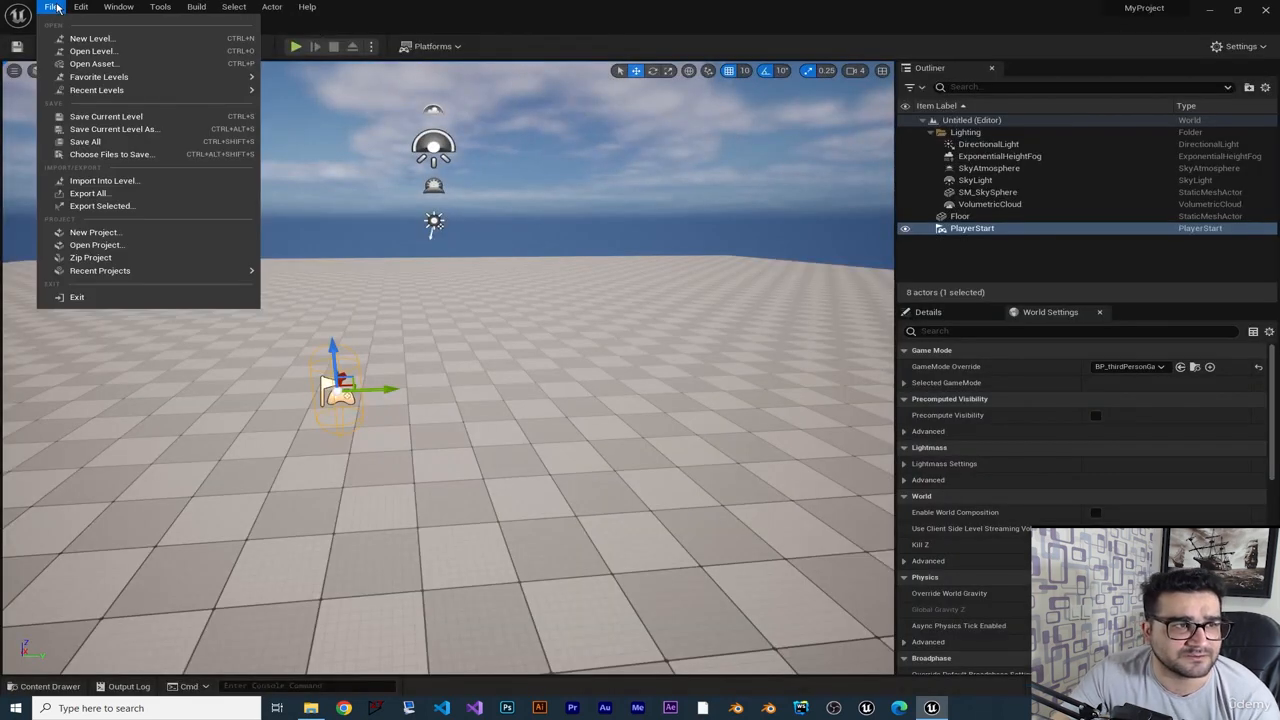
click(108, 142)
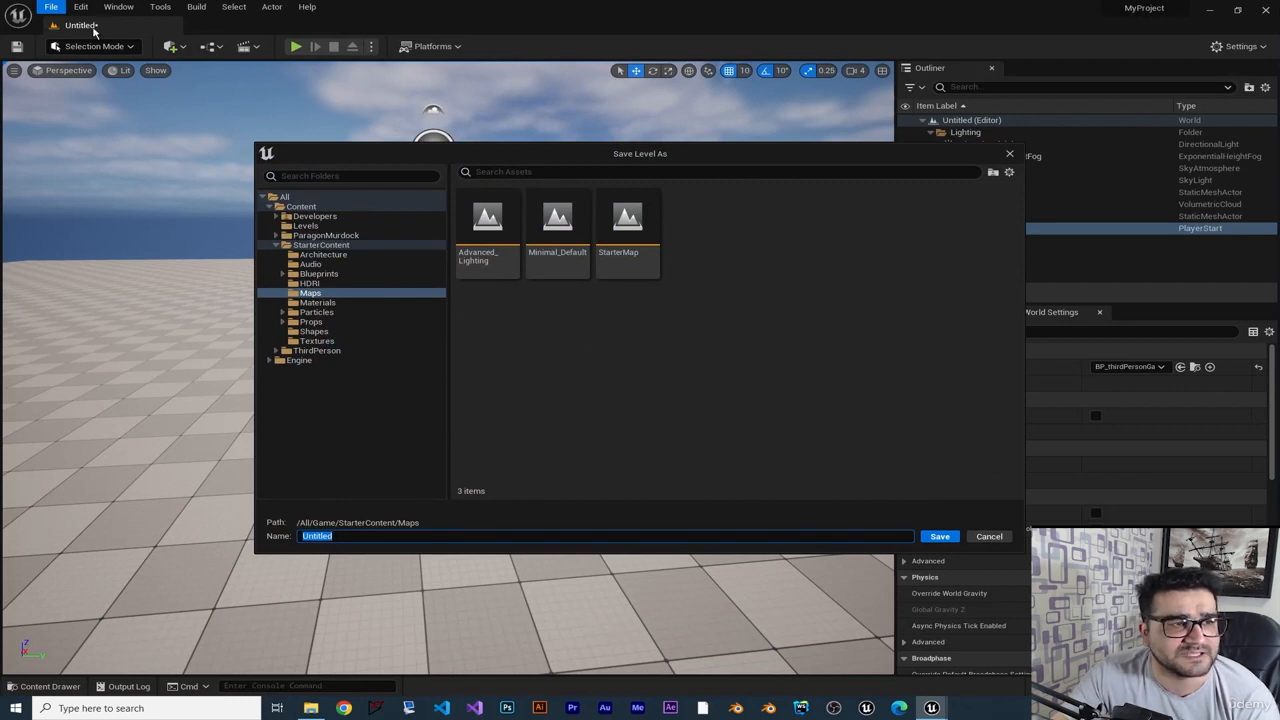
click(305, 226)
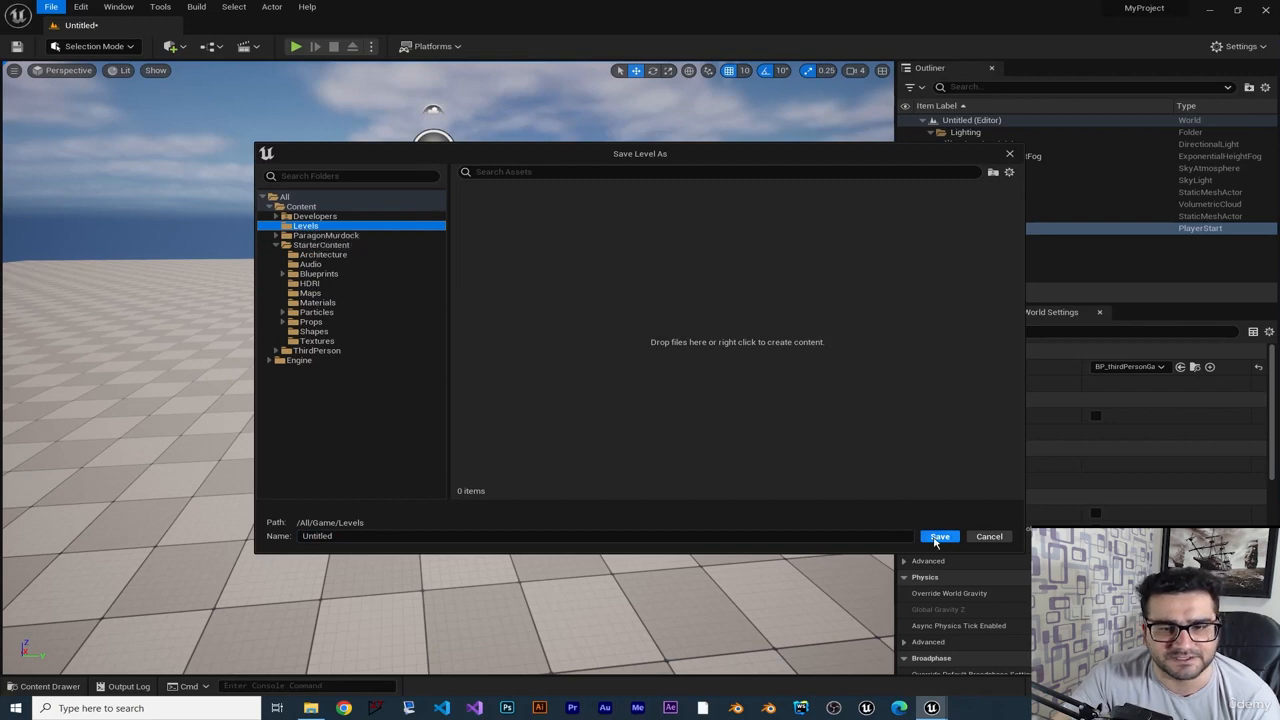
click(526, 535)
key(ctrl+a)
text(Leve)
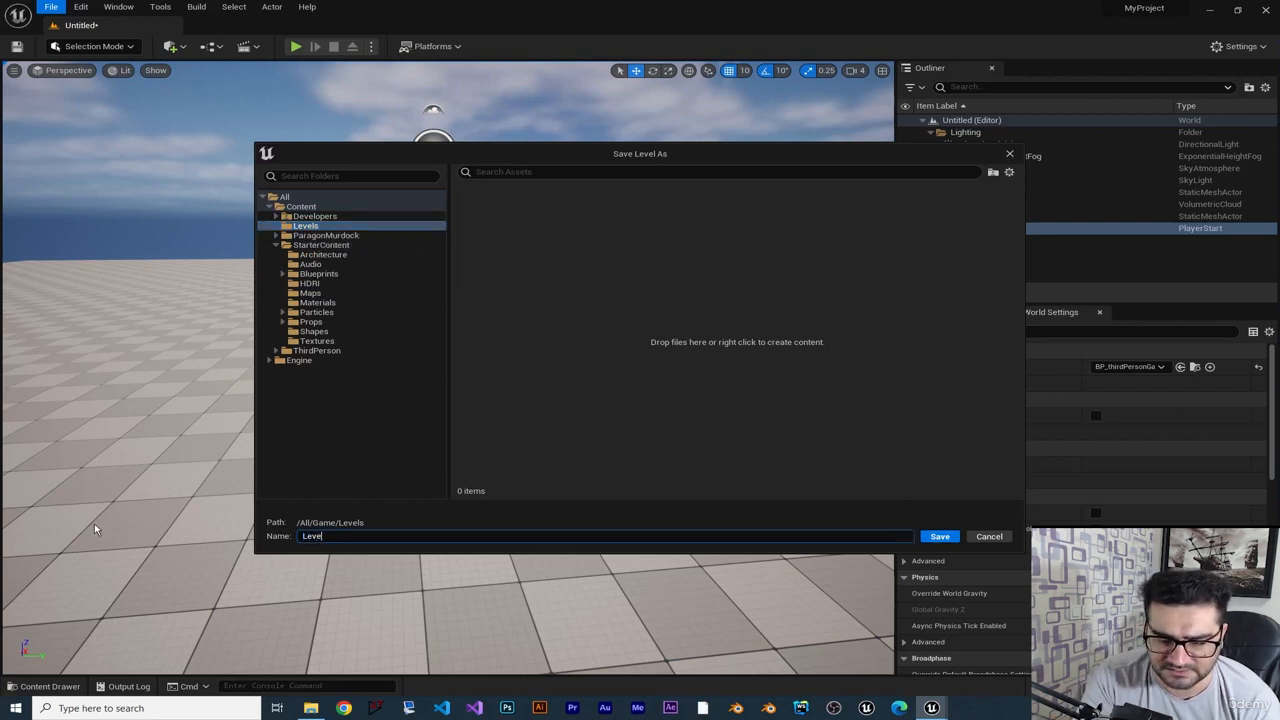
key(Return)
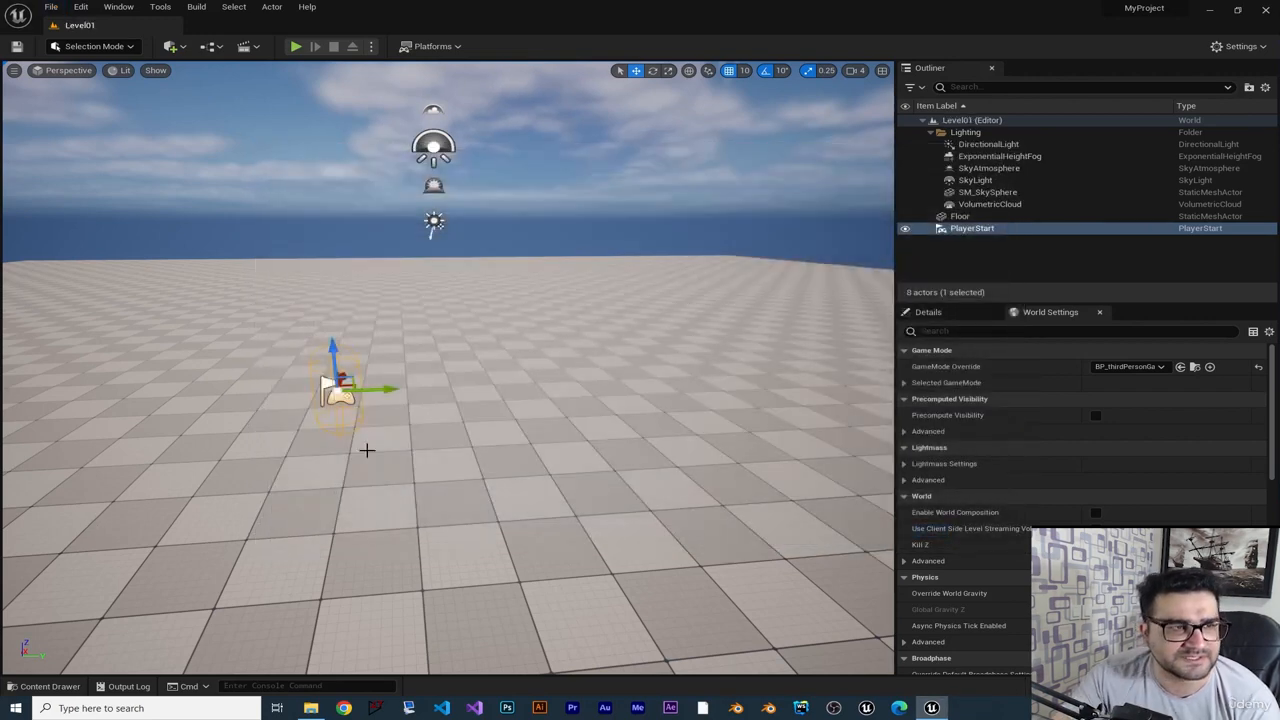
key(s)
right_drag(416, 372, 470, 350)
key(w)
click(511, 234)
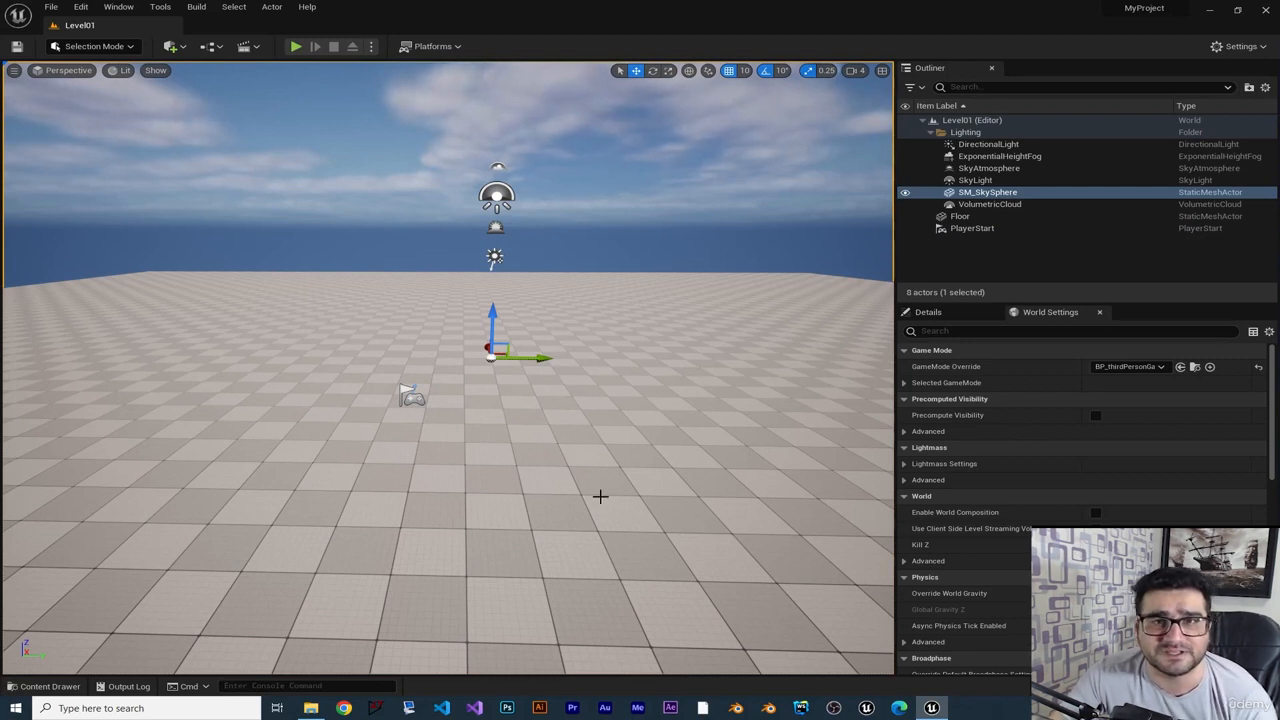
In the project's Maps & Modes settings, set both Editor Startup Map and Game Default Map to Level01, then save all files
click(80, 8)
click(125, 185)
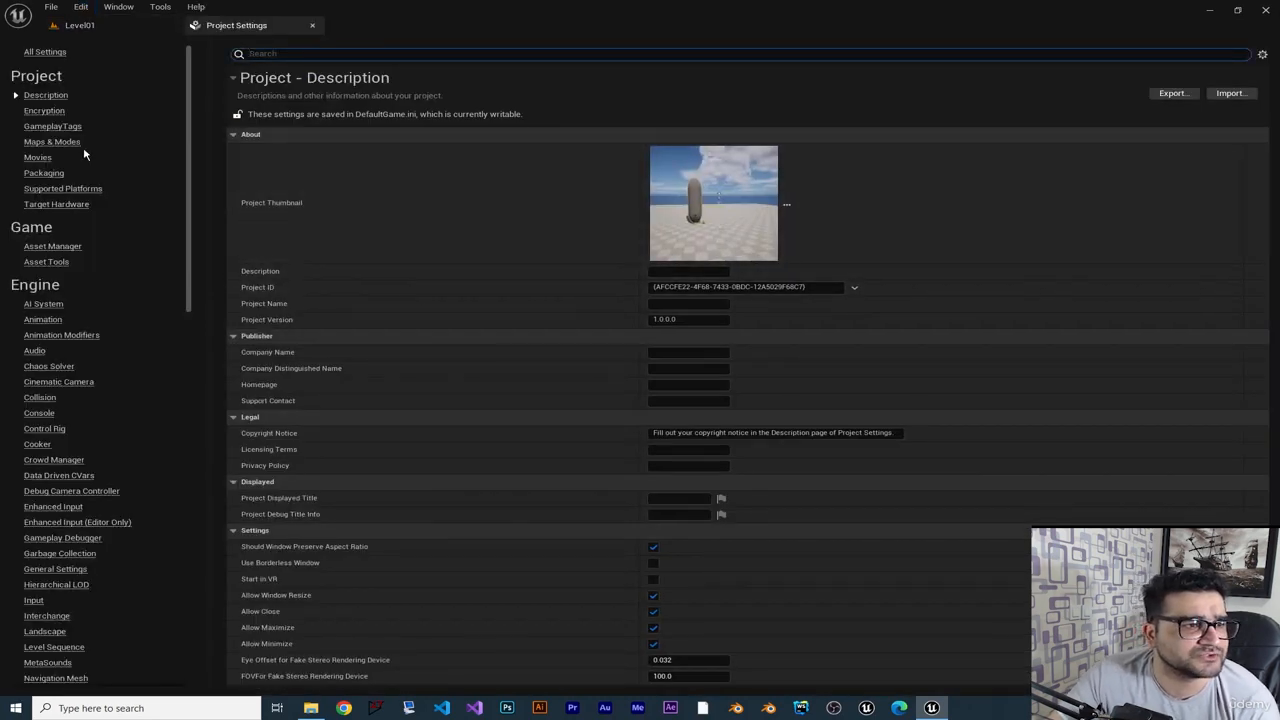
click(55, 142)
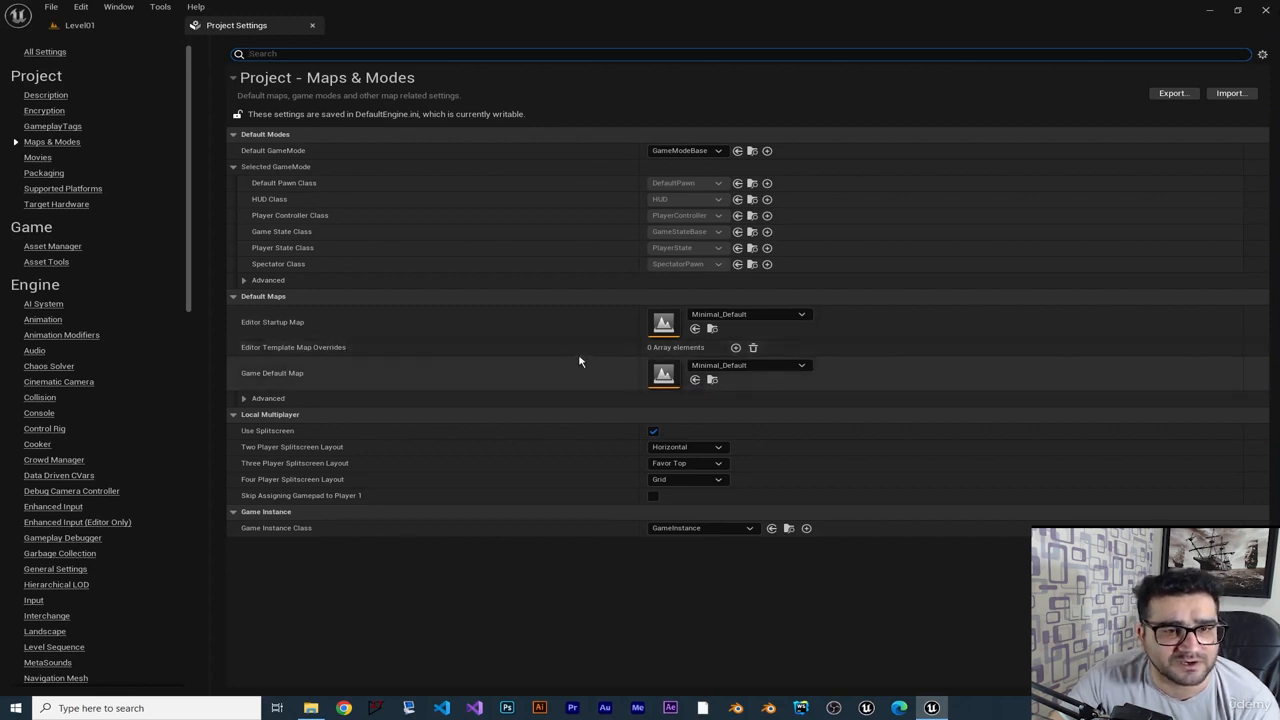
click(755, 316)
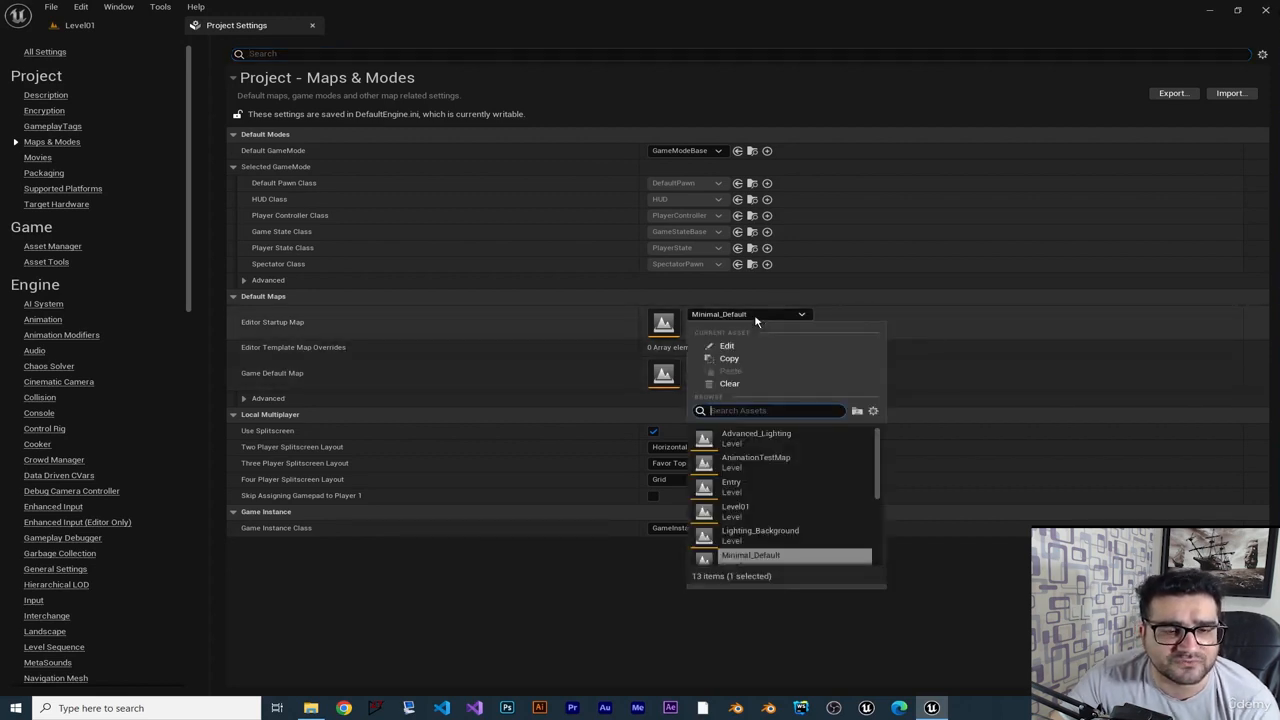
click(738, 510)
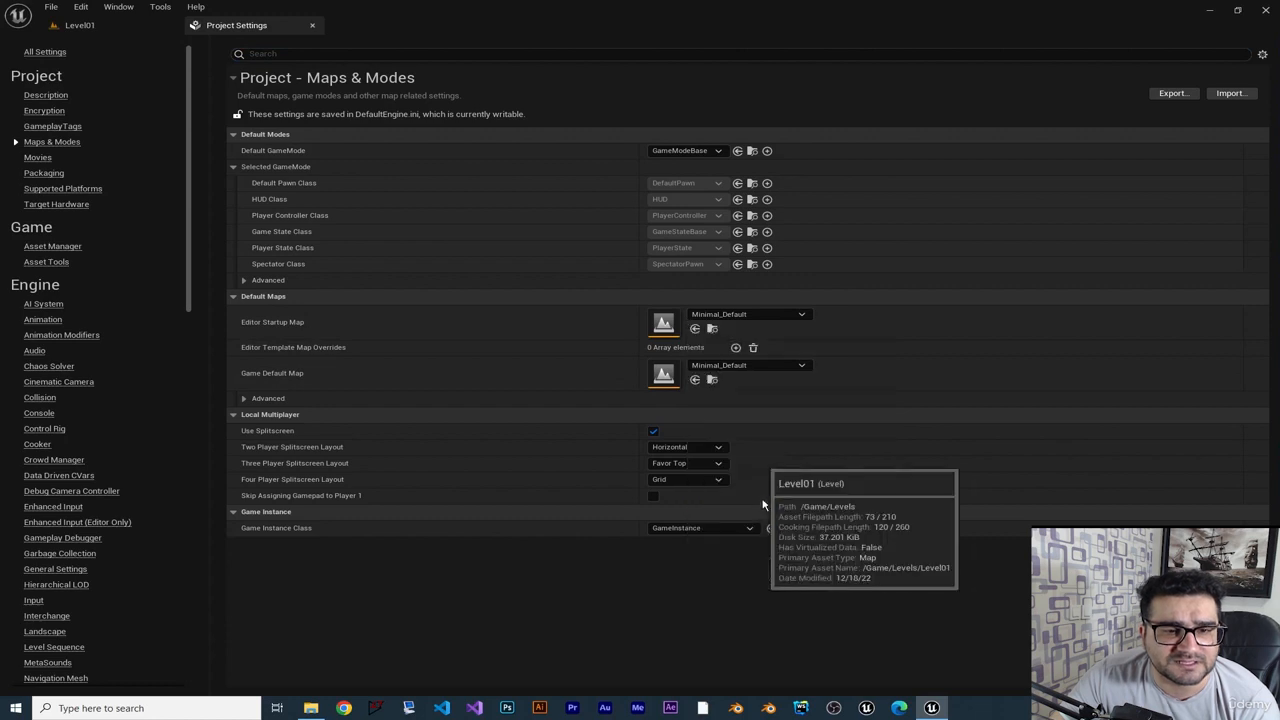
click(760, 366)
click(735, 562)
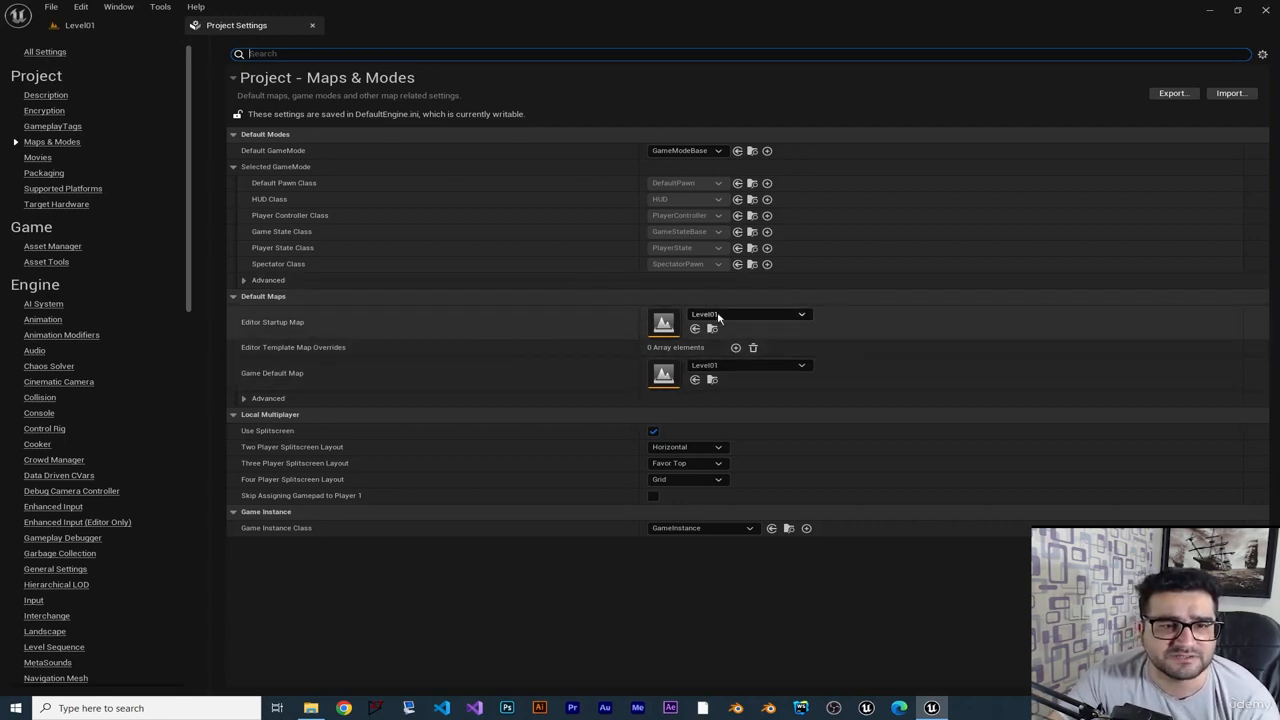
click(312, 25)
click(51, 7)
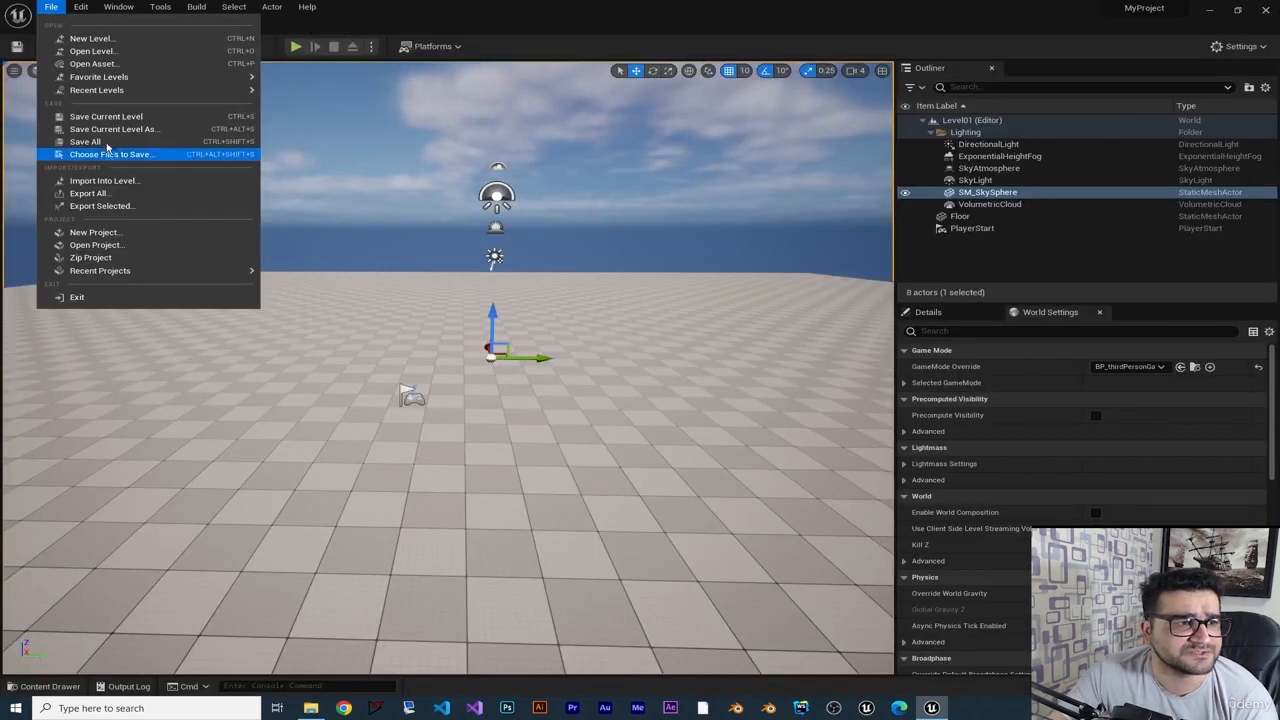
click(85, 142)
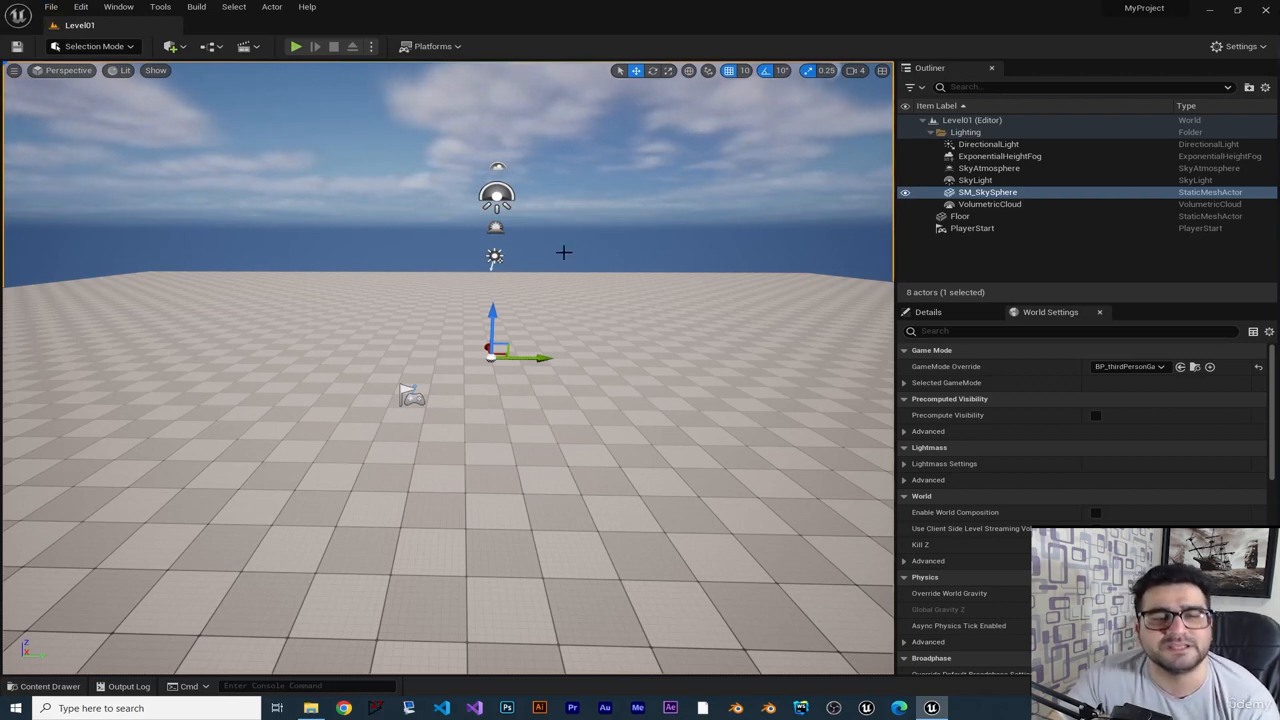
Play-test Level01 and check the character's aiming by zooming in and back out
right_drag(556, 262, 530, 280)
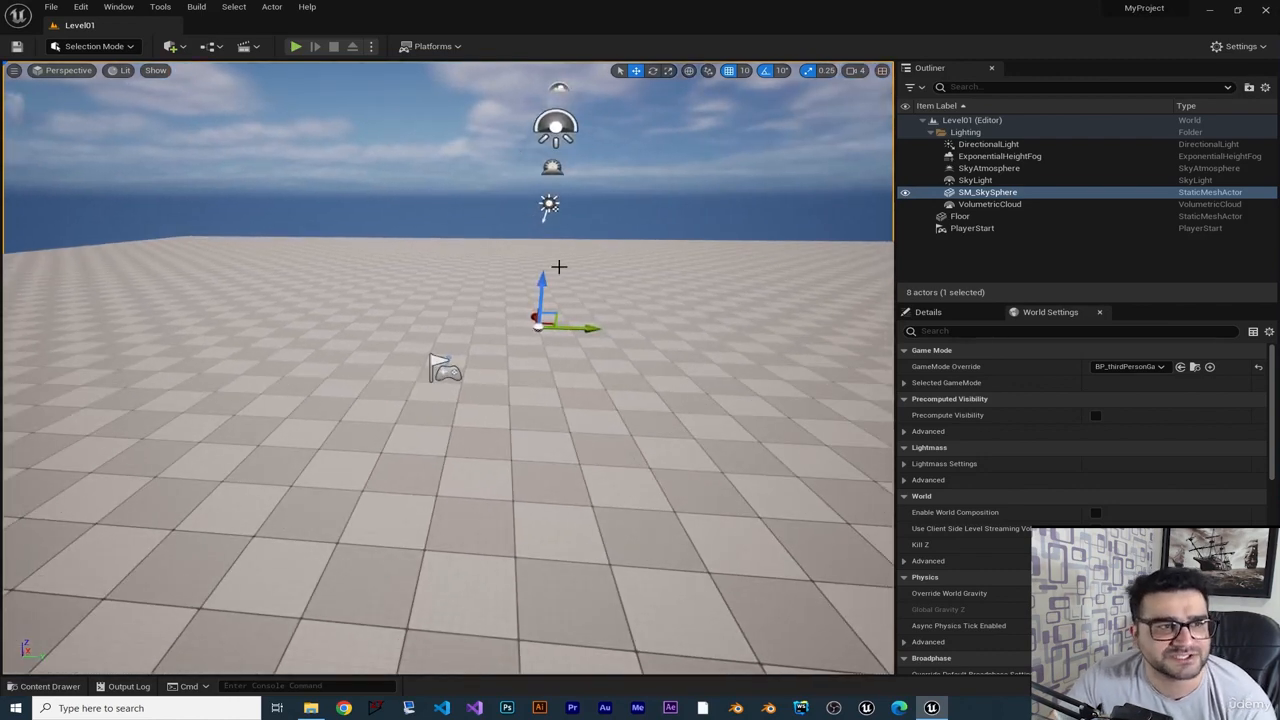
click(296, 46)
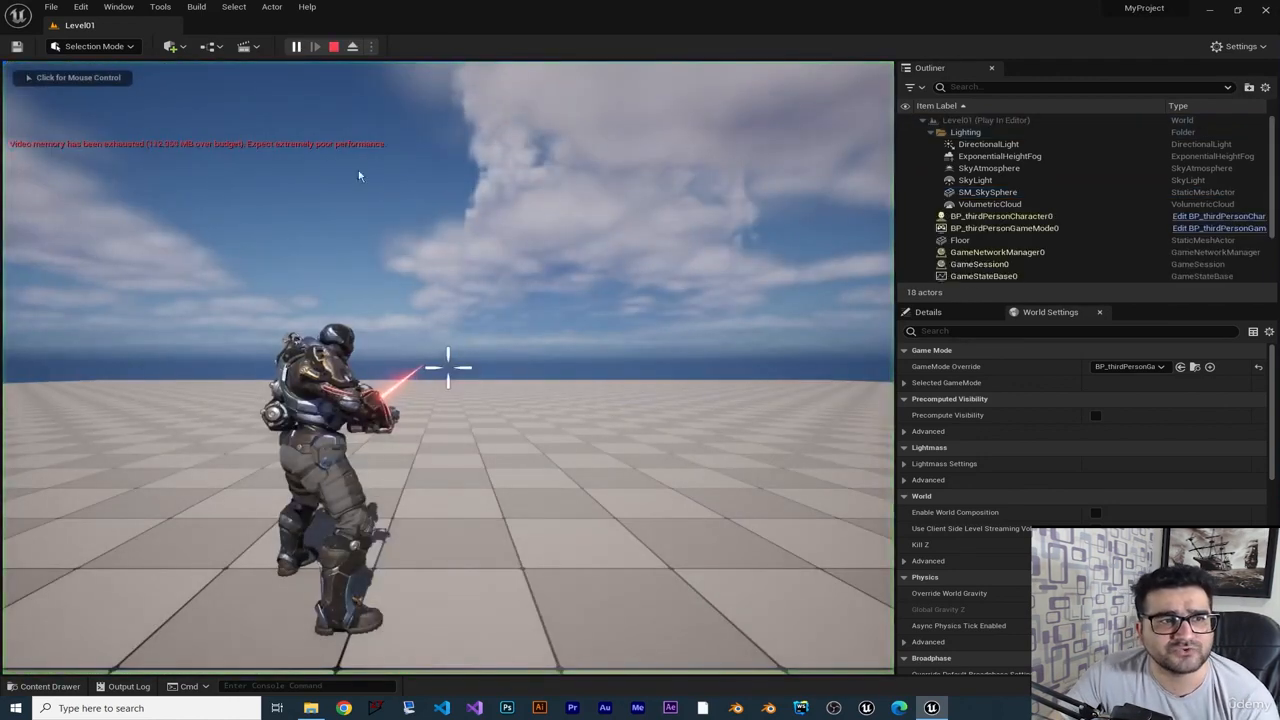
right_click(448, 367)
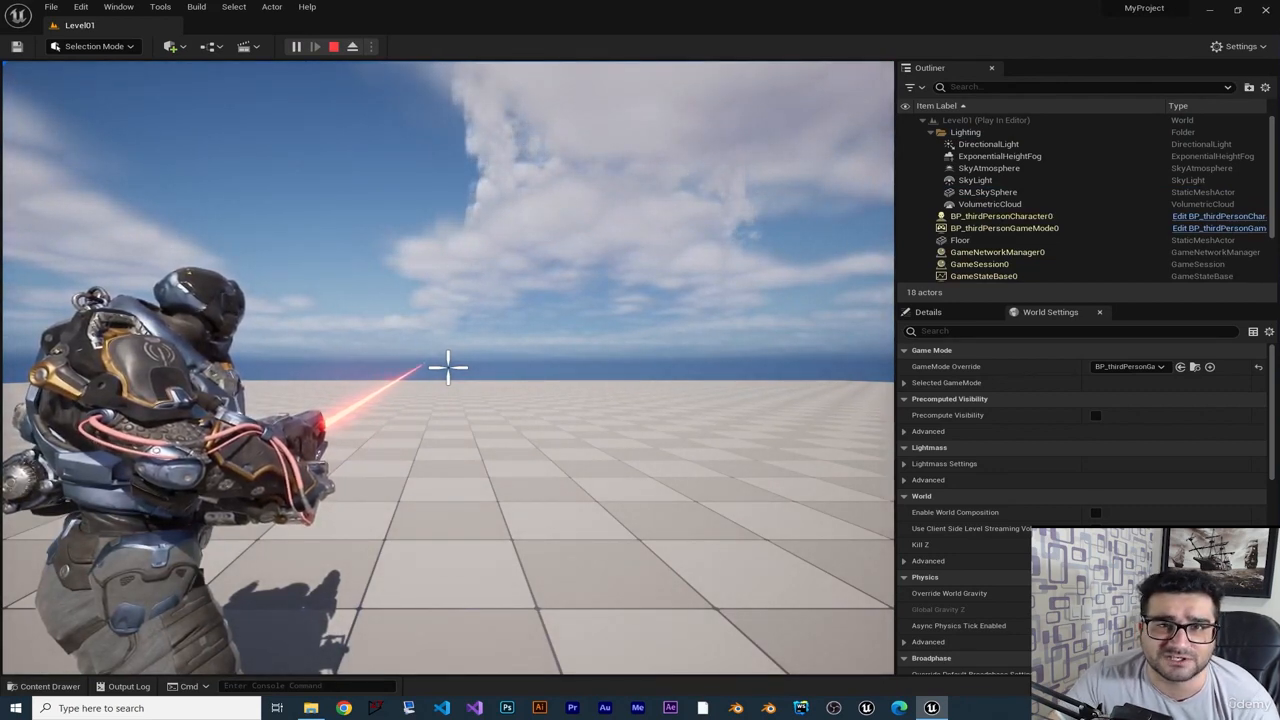
right_click(448, 367)
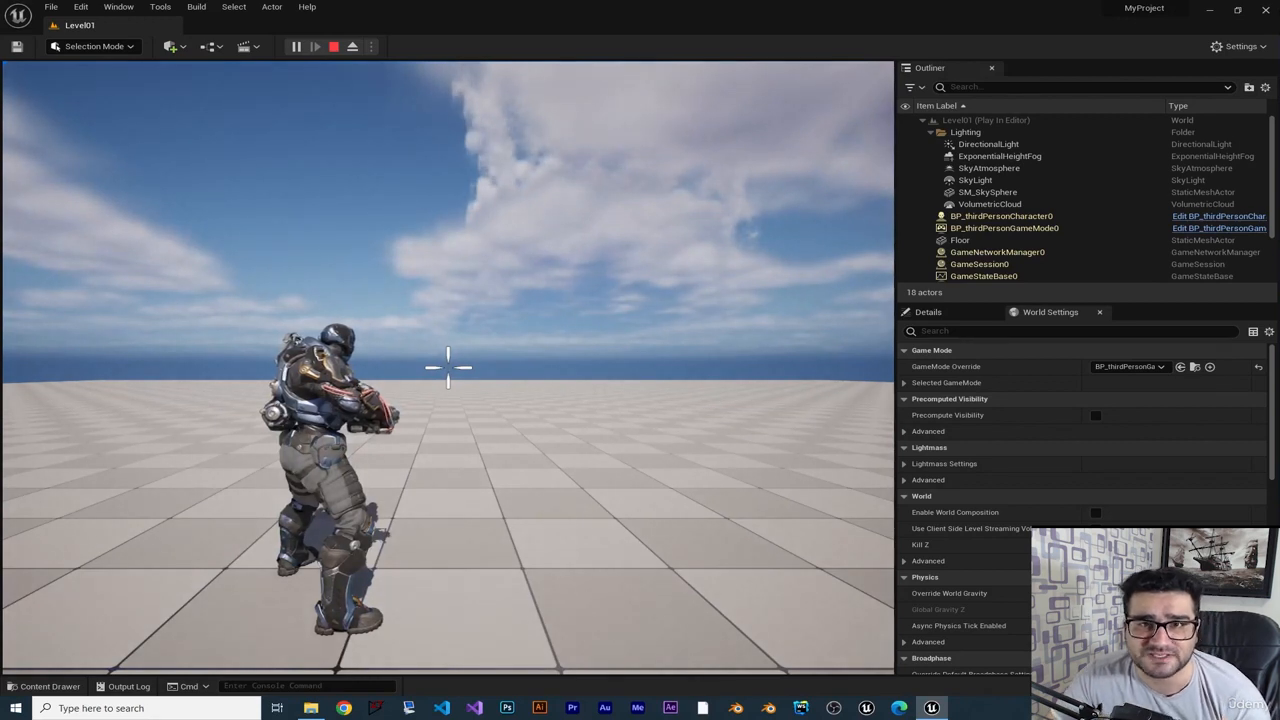